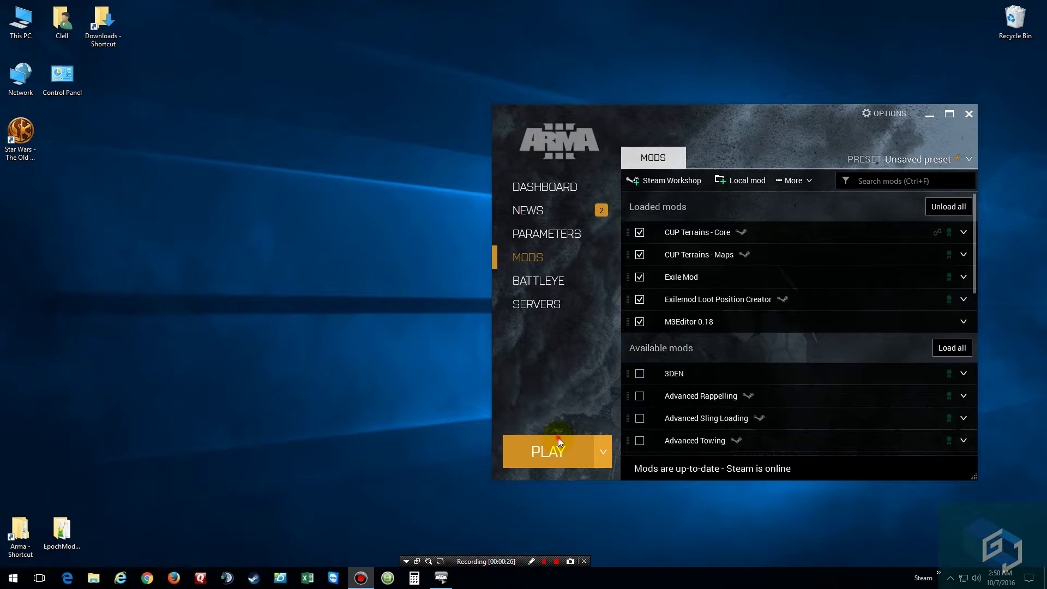
# - Launch Arma 3 with CUP Terrains, Exile Mod and M3Editor 0.18 loaded
pyautogui.click(558, 438)
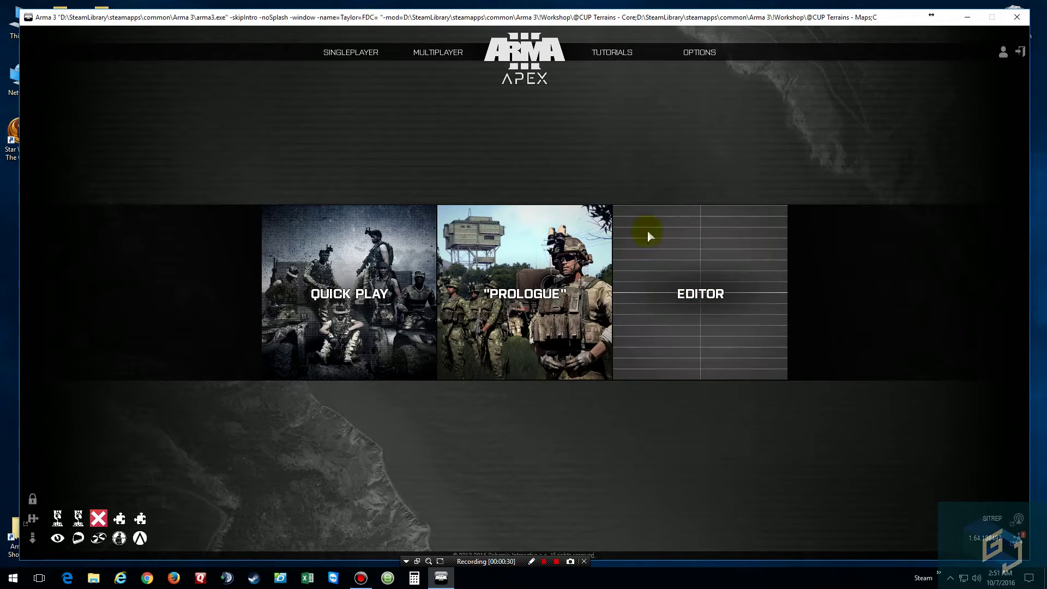
# - Open the Eden editor with Chernarus selected as the map
pyautogui.click(692, 294)
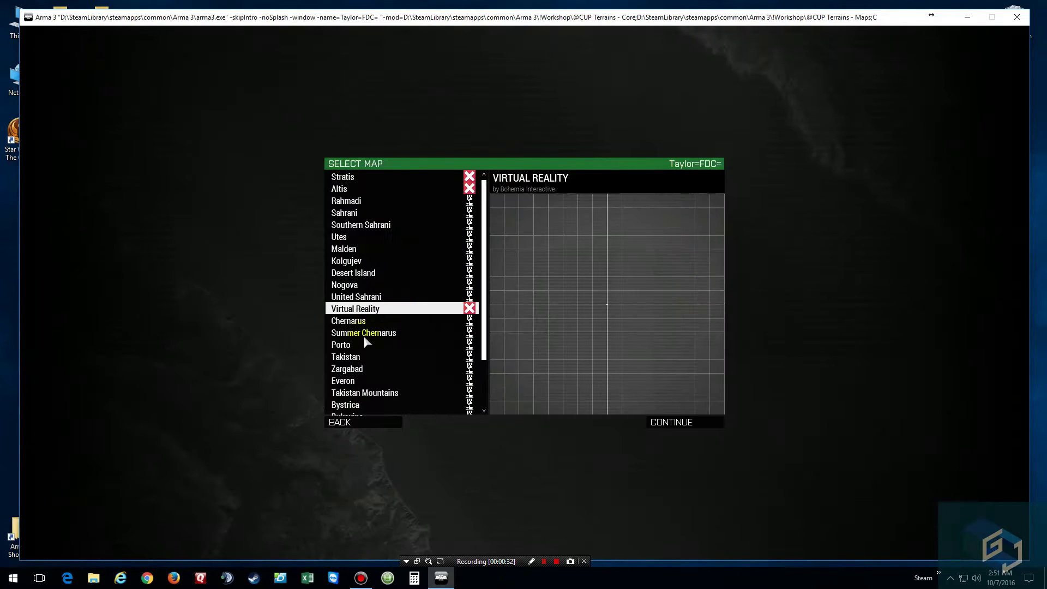
pyautogui.click(350, 321)
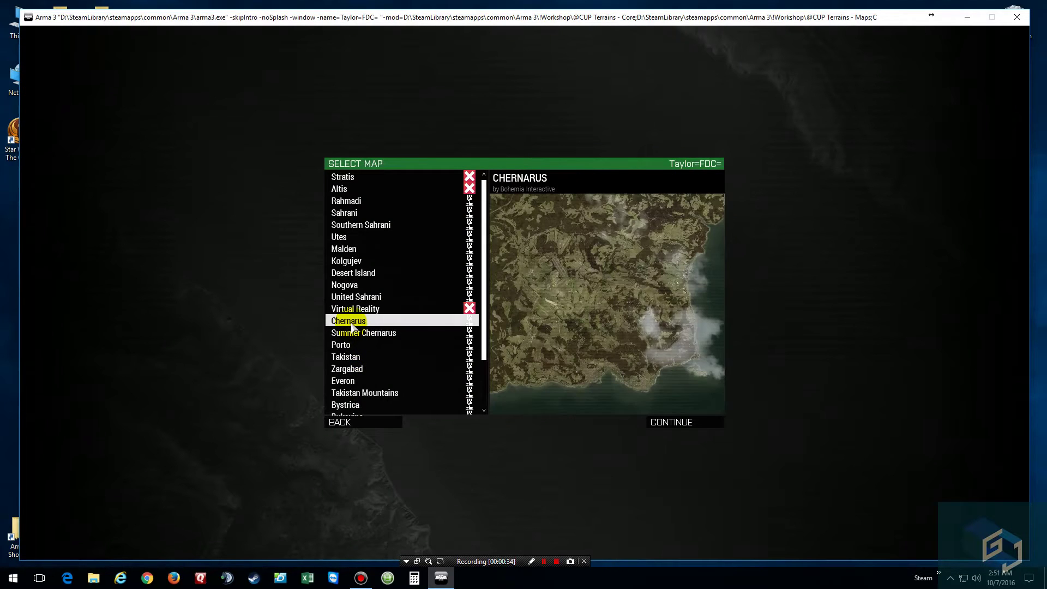
pyautogui.click(676, 422)
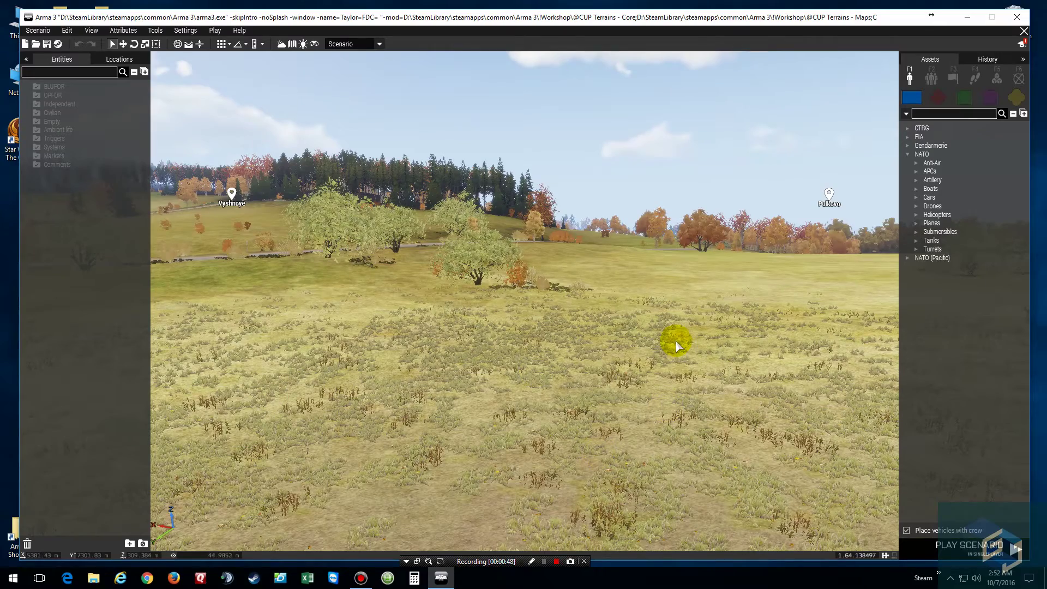
# - Move the editor camera to the Chernarus airfield using the 2D map's Go Here
pyautogui.press('m')
pyautogui.scroll(-5, 674, 340)
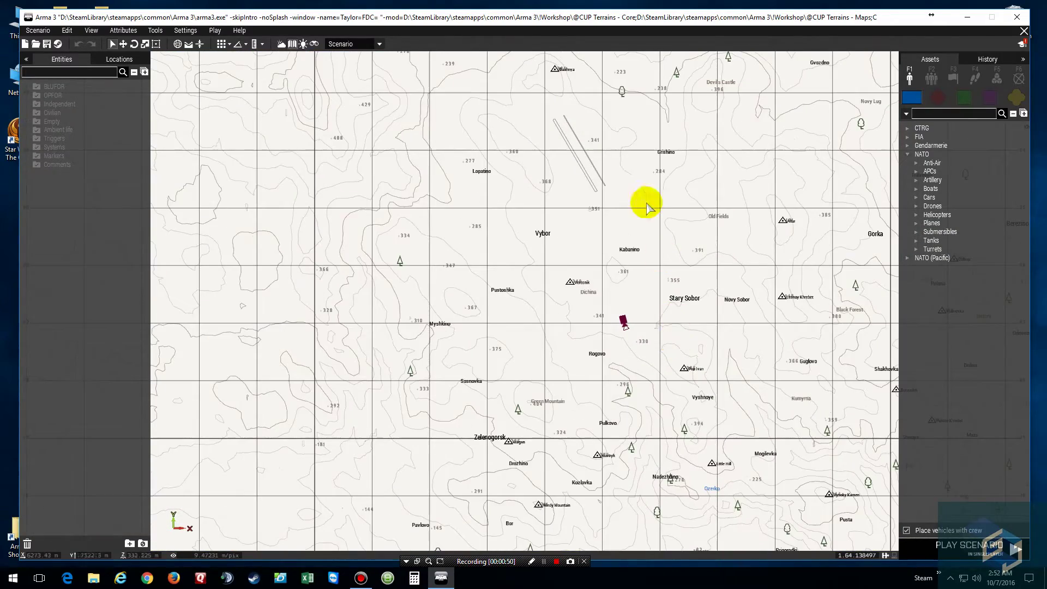
pyautogui.moveTo(600, 158)
pyautogui.mouseDown(button='right')
pyautogui.moveTo(547, 227)
pyautogui.moveTo(527, 318)
pyautogui.mouseUp(button='right')
pyautogui.scroll(1, 527, 318)
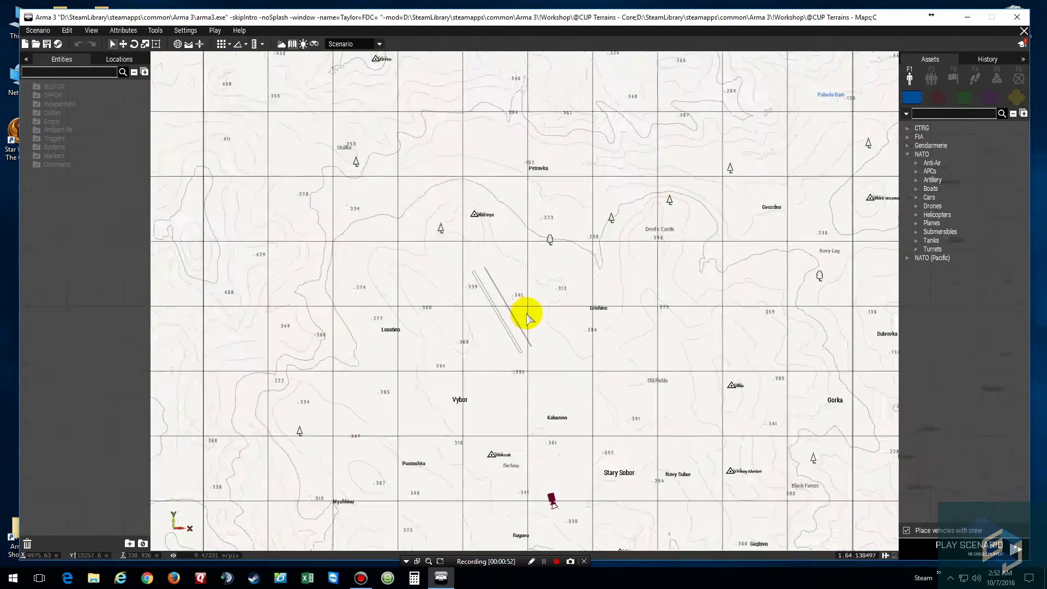
pyautogui.scroll(3, 527, 318)
pyautogui.scroll(2, 512, 335)
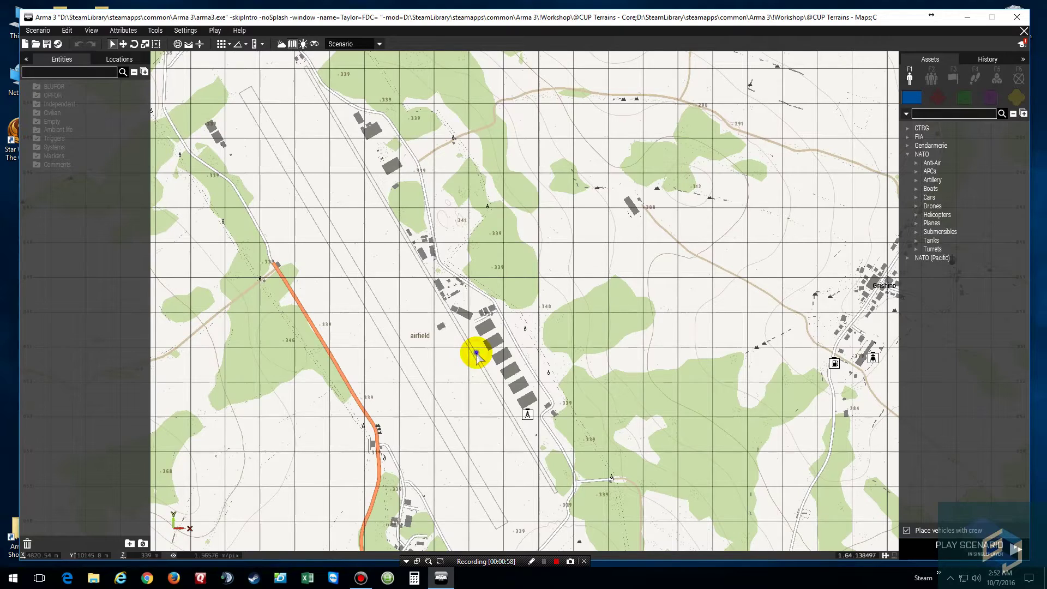
pyautogui.rightClick(476, 354)
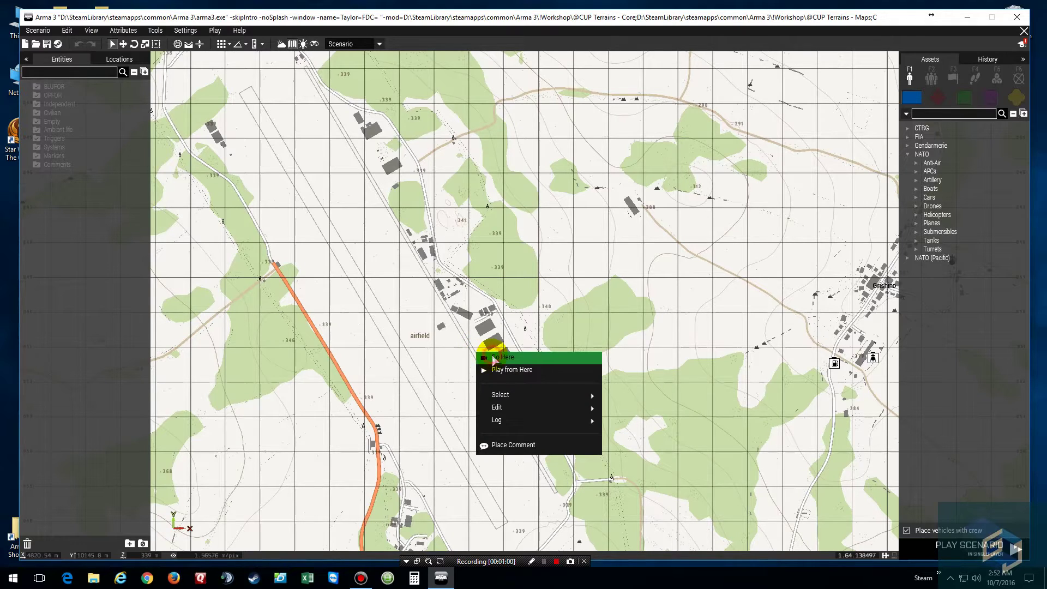
pyautogui.click(494, 357)
# - Back in 3D view, face the hangars and start placing a unit on the concrete
pyautogui.press('m')
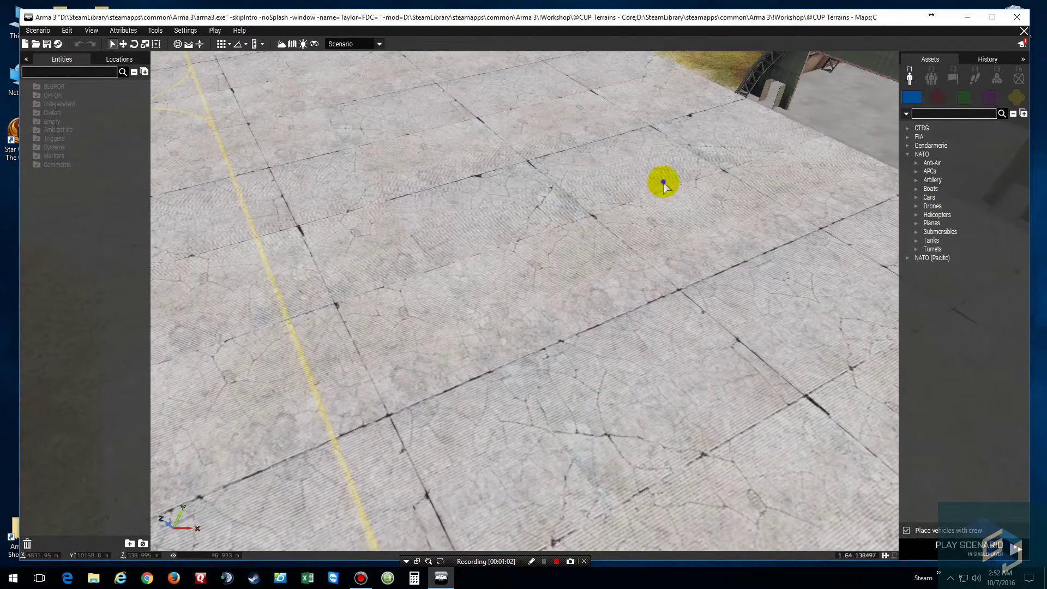
pyautogui.moveTo(662, 182); pyautogui.dragTo(751, 146, button='right')
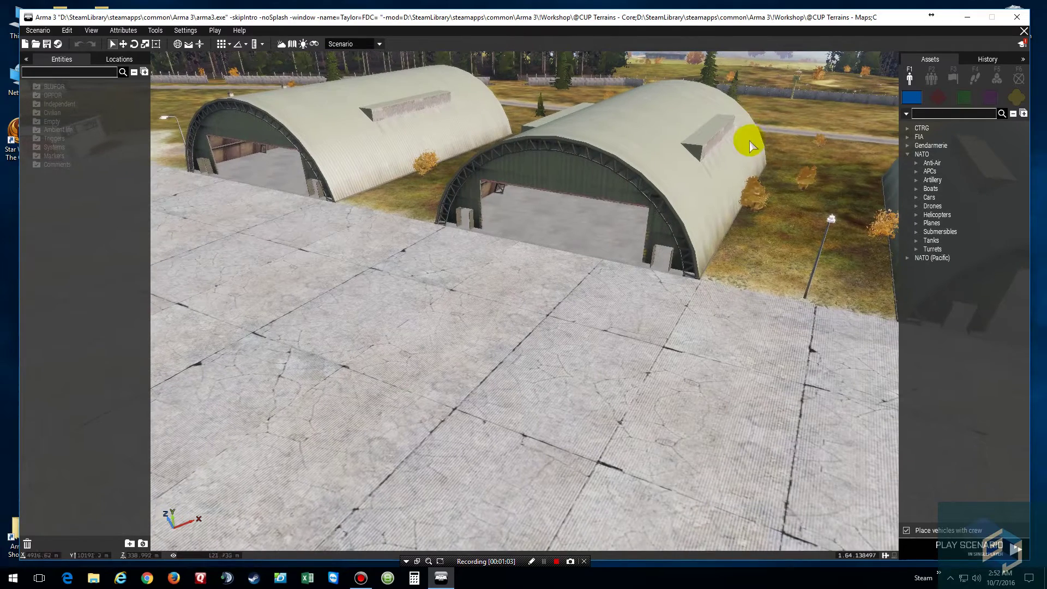
pyautogui.doubleClick(498, 402)
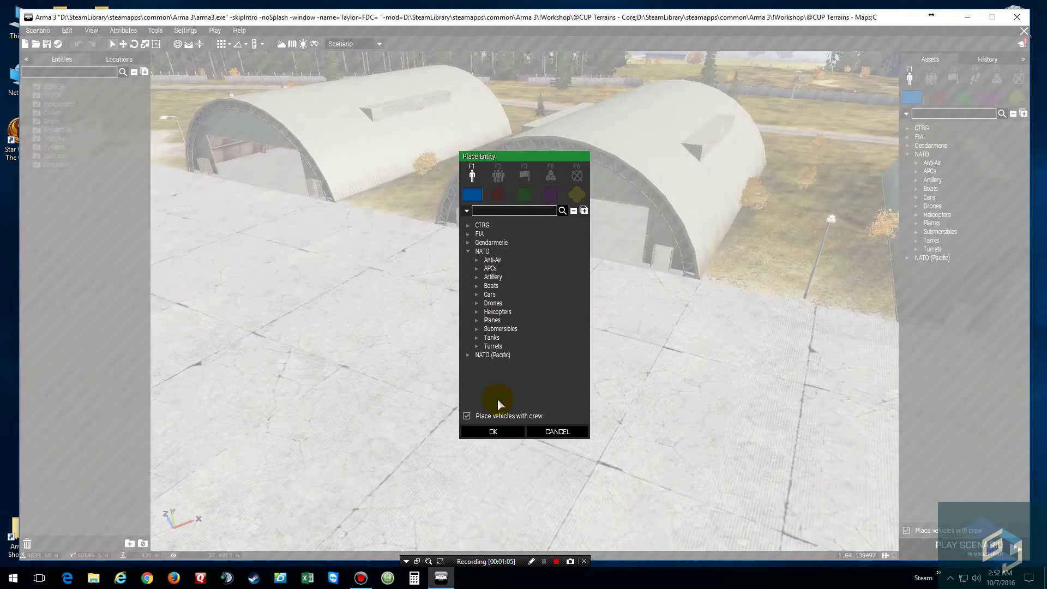
# - Place an Independent Rifleman on the concrete in front of the hangars
pyautogui.click(524, 194)
pyautogui.click(494, 431)
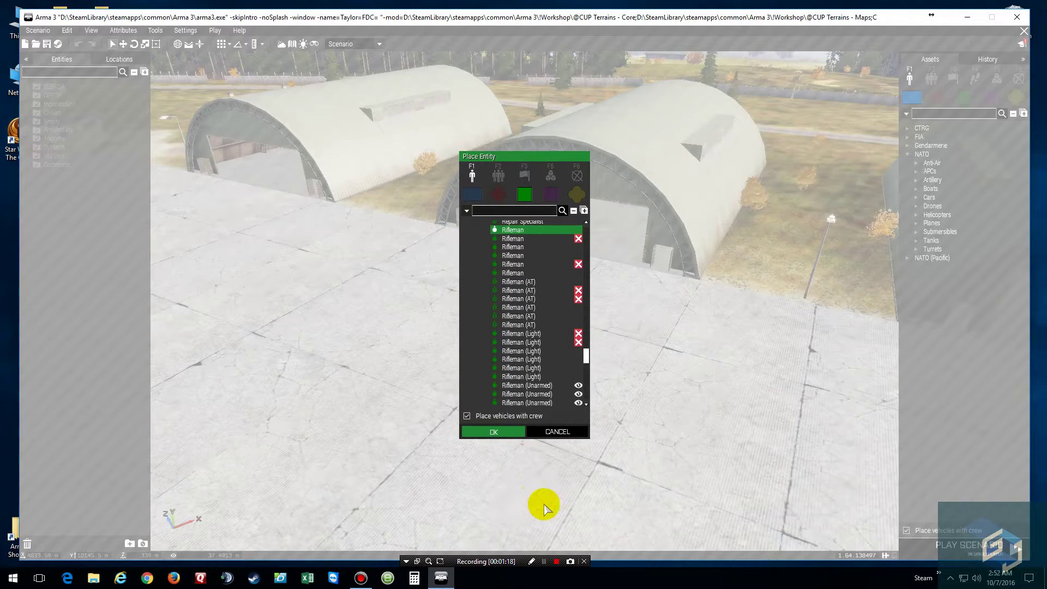
pyautogui.press('Return')
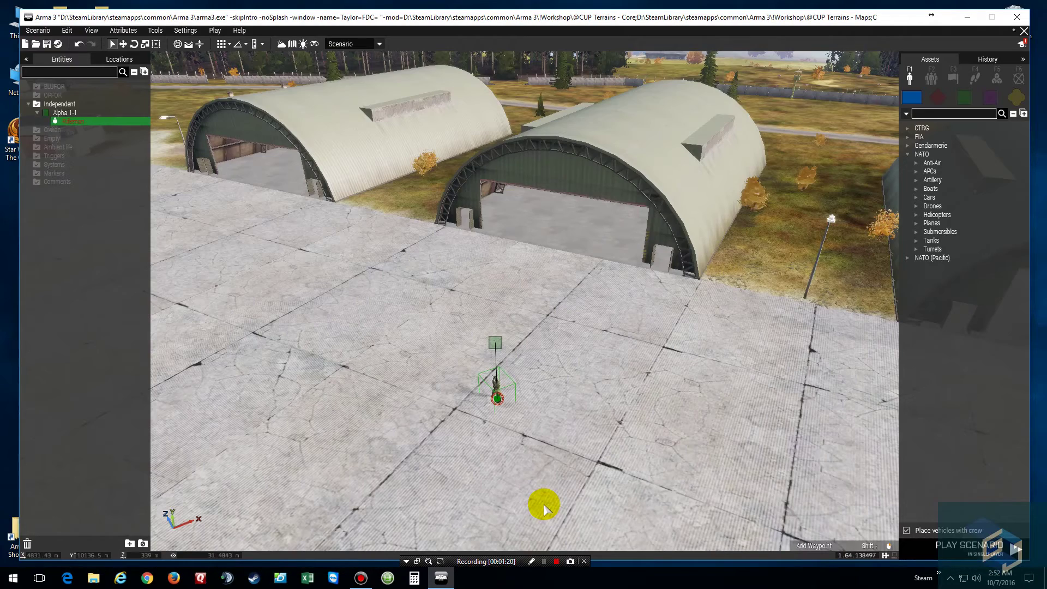
# - Play the scenario as the rifleman and bring up the 3D Editor action
pyautogui.click(967, 548)
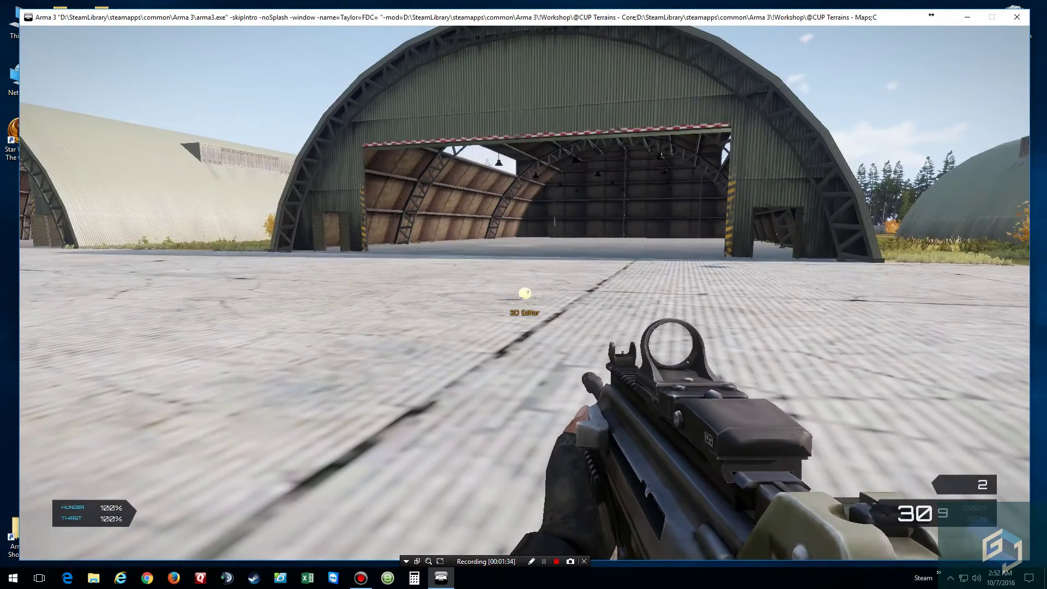
pyautogui.scroll(-1, 523, 294)
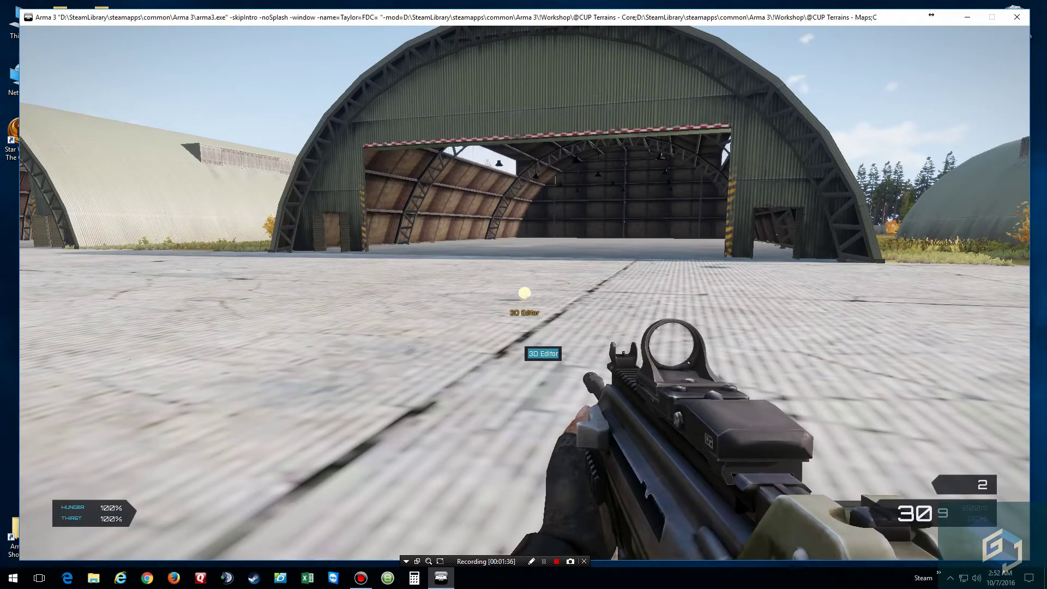
pyautogui.click(524, 293)
# - Launch Macce's 3D Editor and fly its camera toward the runway and hangars
pyautogui.middleClick(523, 293)
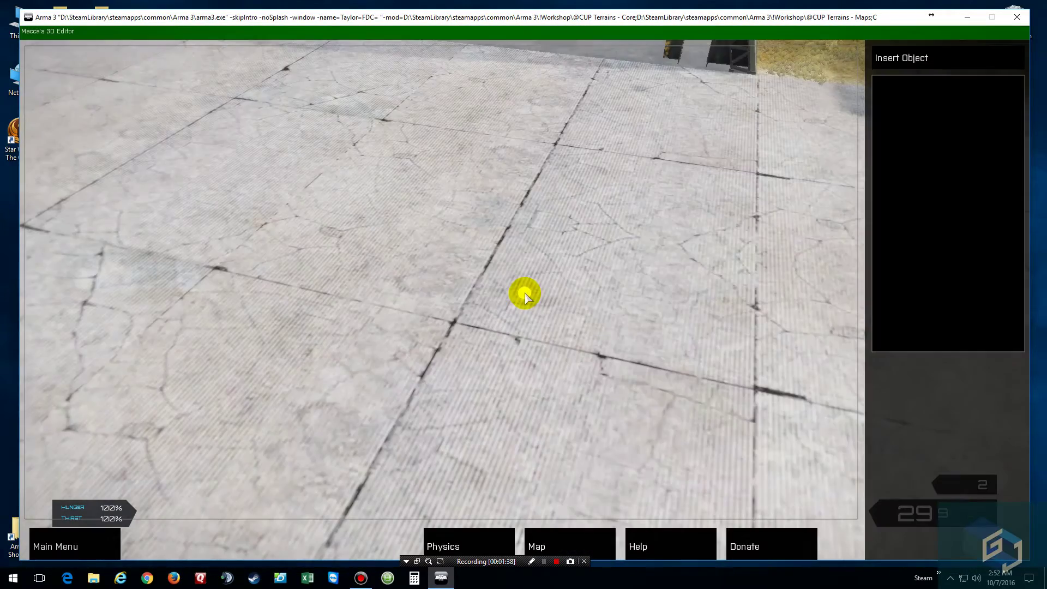
pyautogui.moveTo(516, 264); pyautogui.dragTo(528, 202, button='right')
pyautogui.press('s')
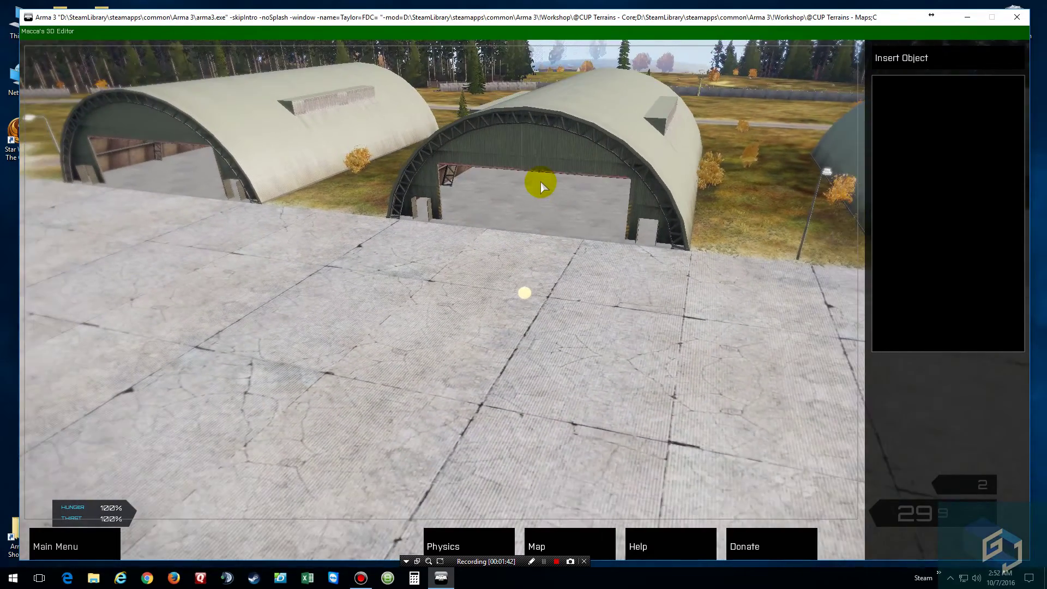
pyautogui.moveTo(243, 191); pyautogui.dragTo(869, 578, button='right')
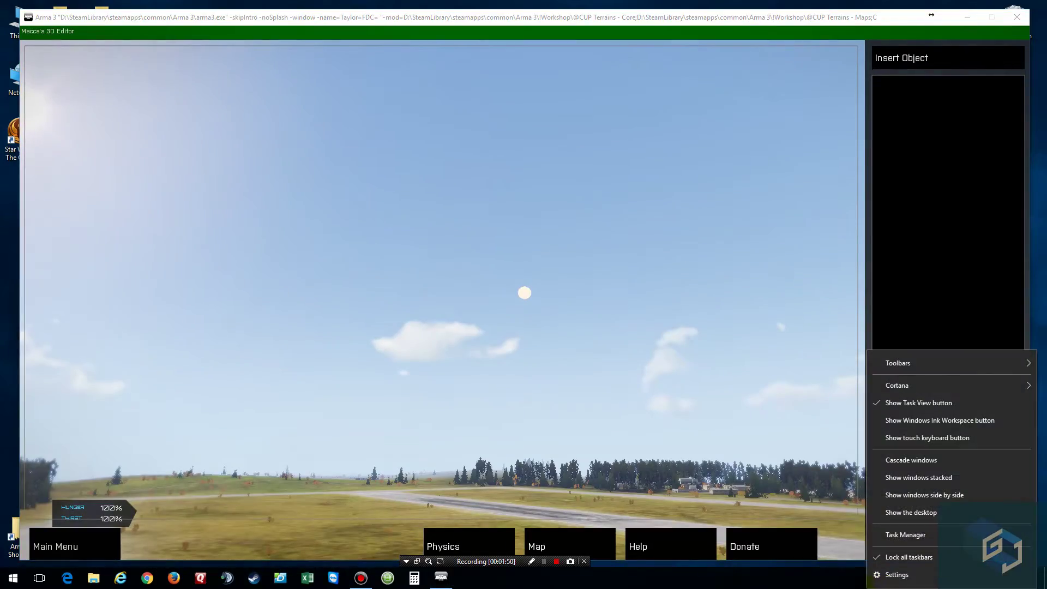
pyautogui.click(631, 329)
pyautogui.moveTo(631, 329); pyautogui.dragTo(221, 302, button='right')
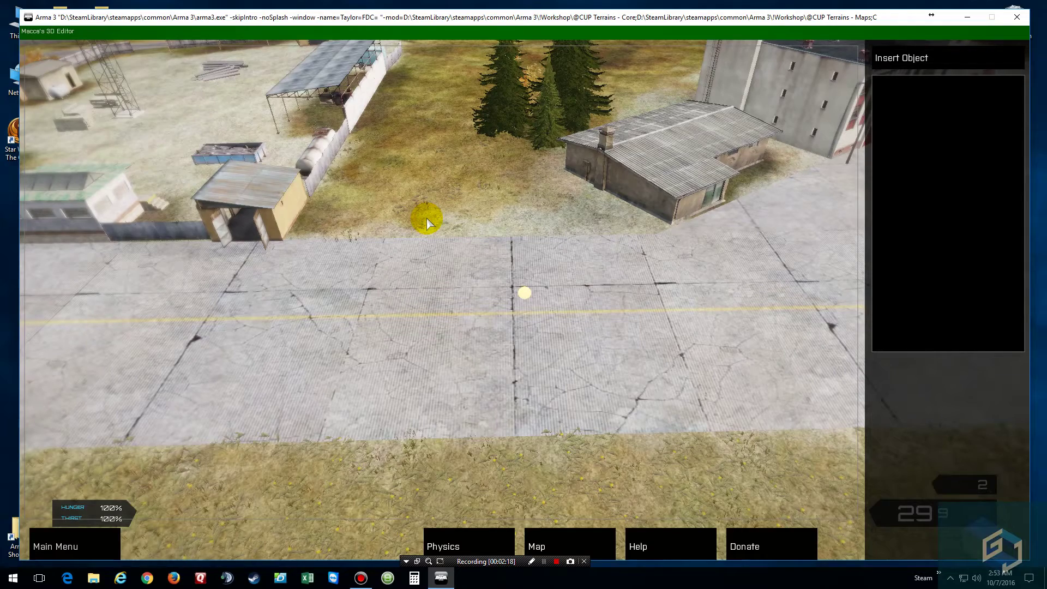
# - Open the Spawn Object list and browse its categories, keeping Air selected
pyautogui.press('Insert')
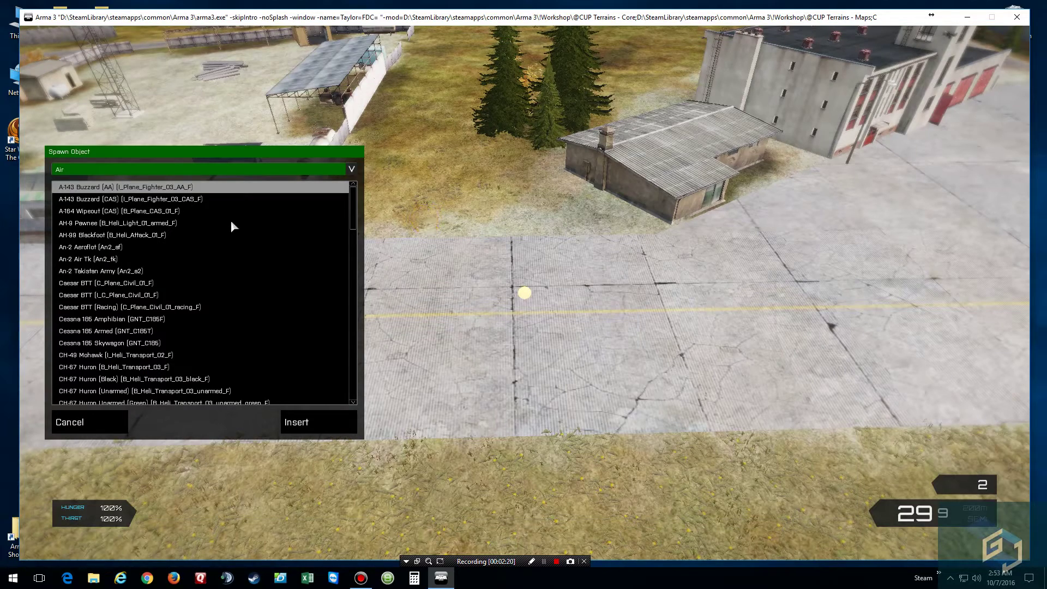
pyautogui.scroll(-6, 231, 222)
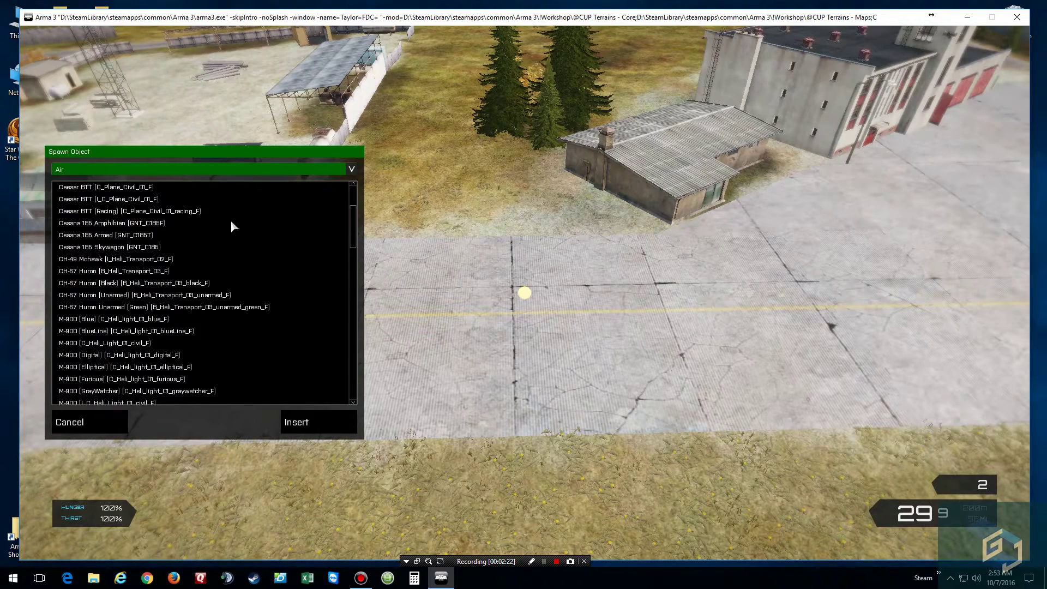
pyautogui.click(258, 173)
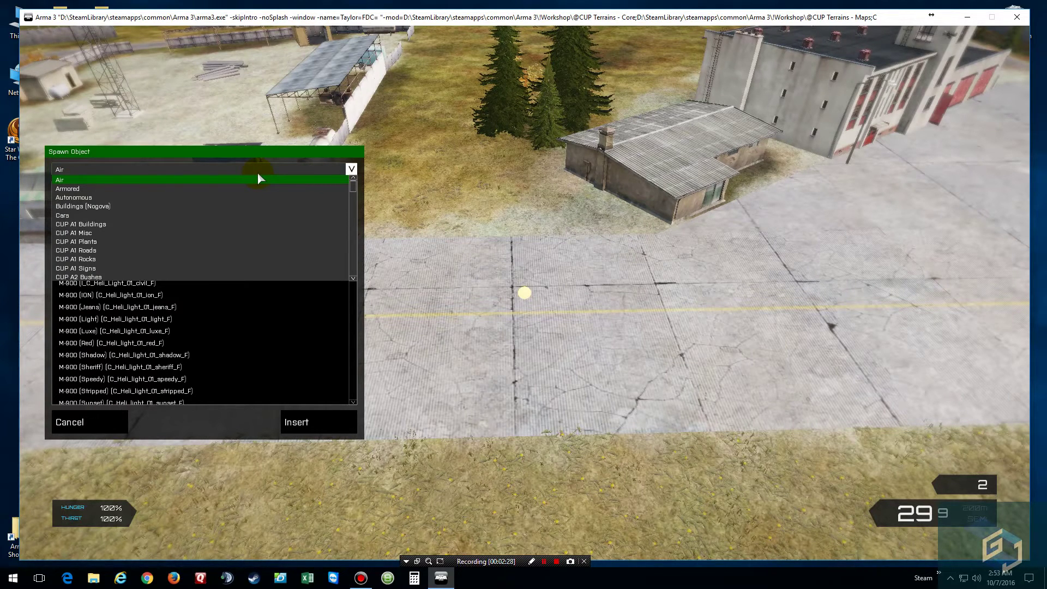
pyautogui.scroll(-3, 233, 215)
pyautogui.scroll(-2, 233, 216)
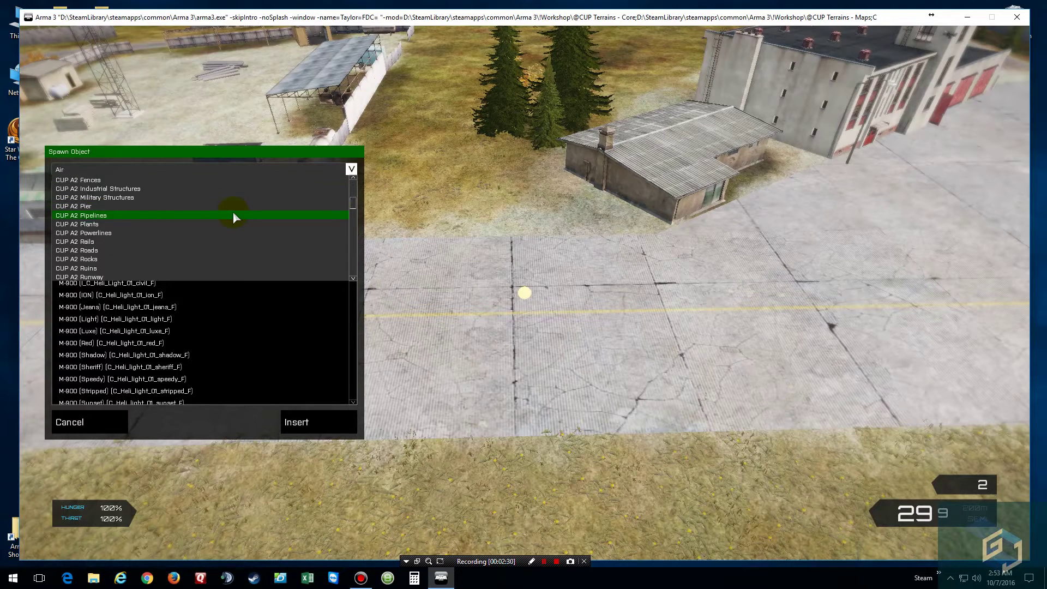
pyautogui.scroll(5, 233, 214)
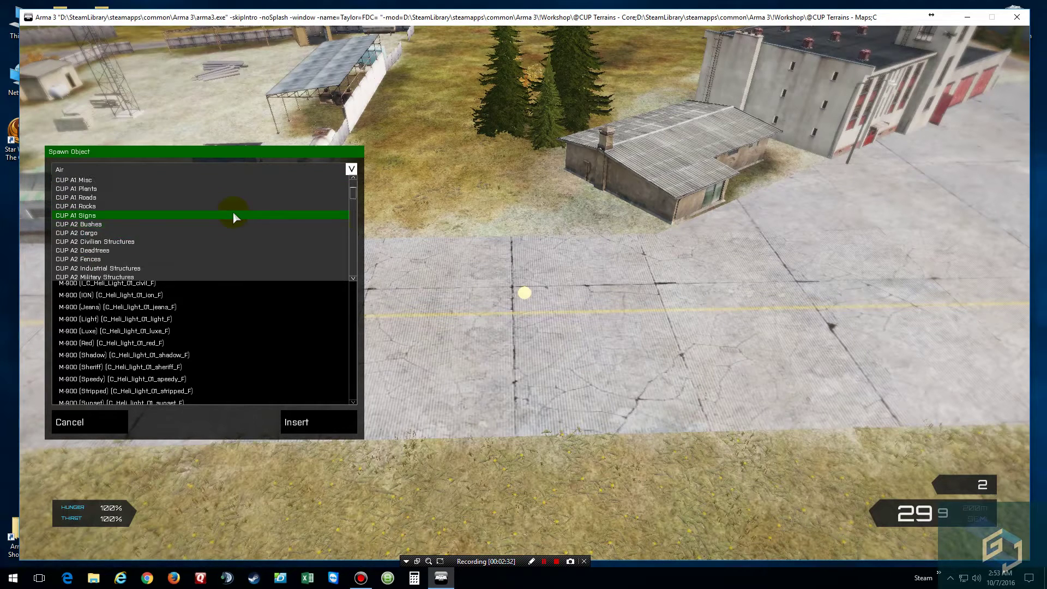
pyautogui.click(352, 170)
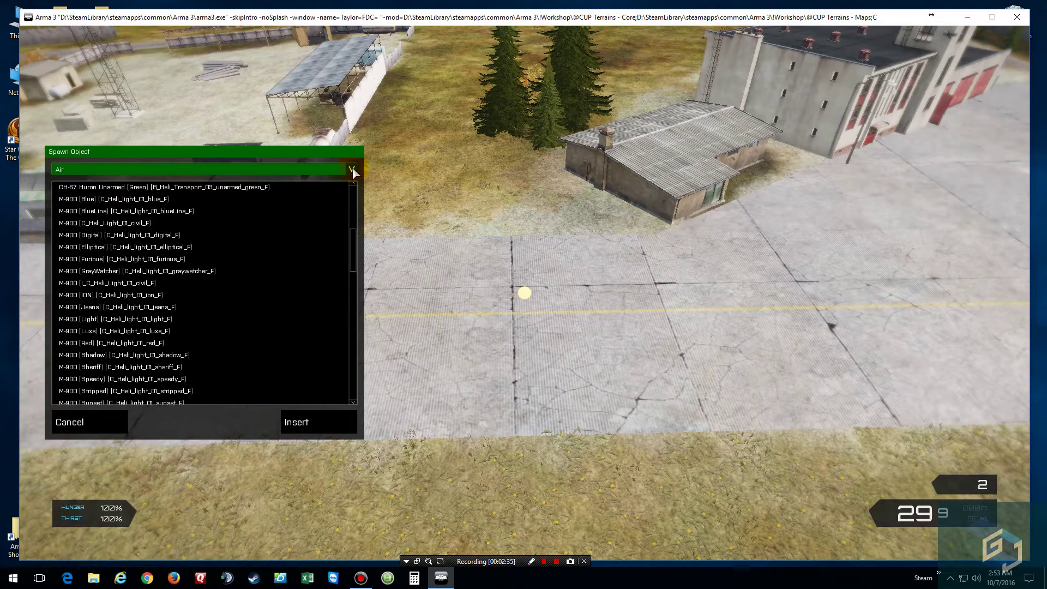
# - Switch the Spawn Object category to Military
pyautogui.click(232, 170)
pyautogui.scroll(-3, 245, 200)
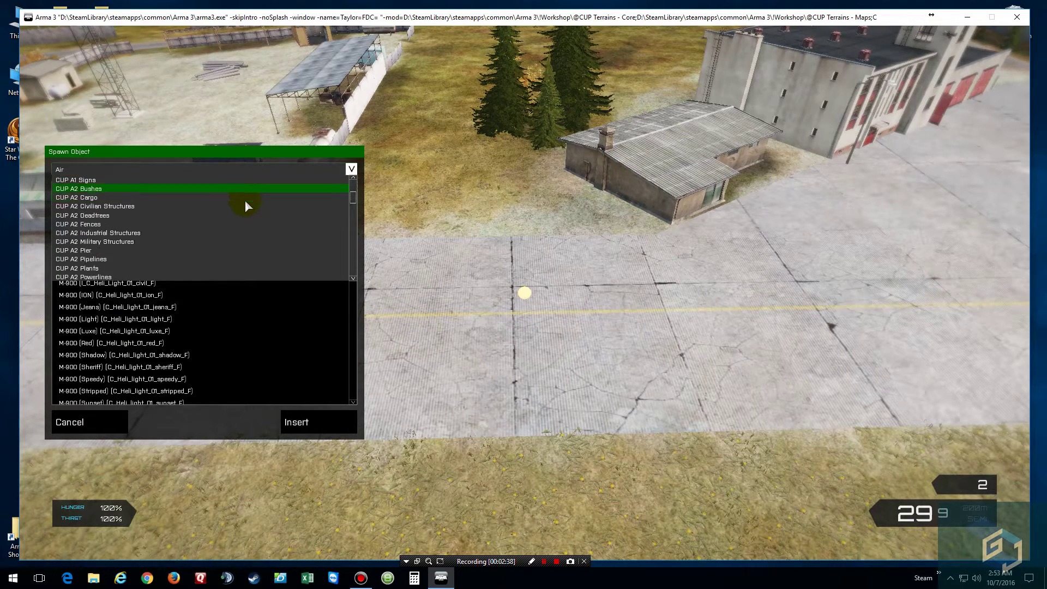
pyautogui.scroll(-3, 245, 203)
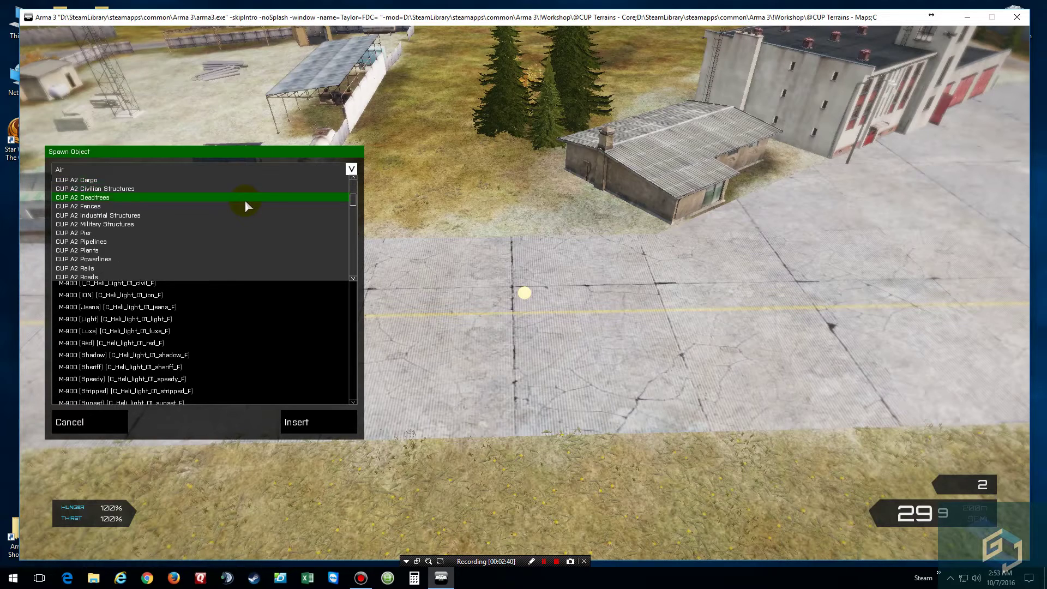
pyautogui.scroll(-5, 245, 202)
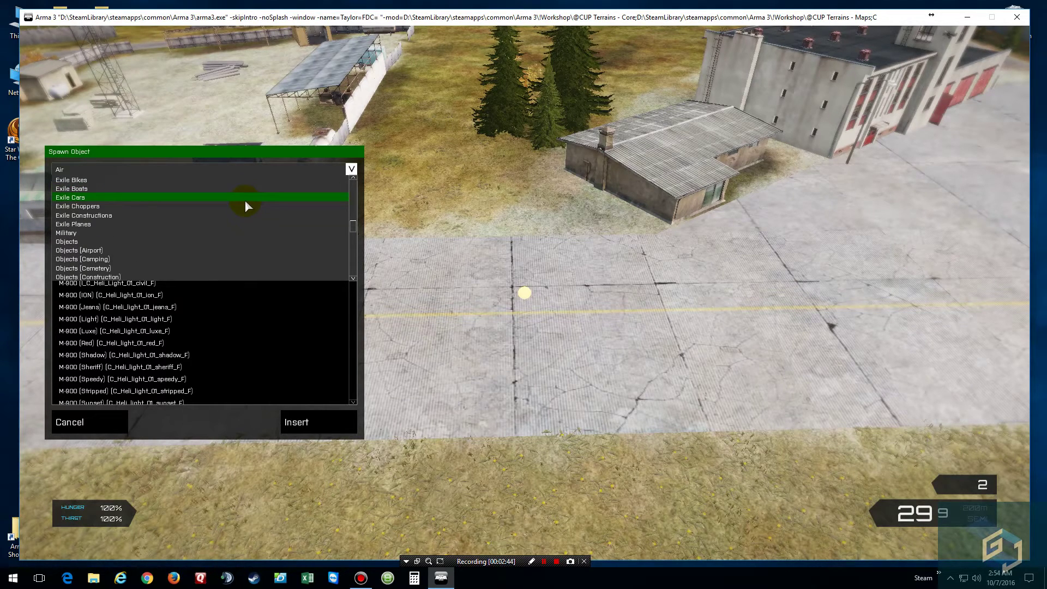
pyautogui.scroll(-1, 244, 199)
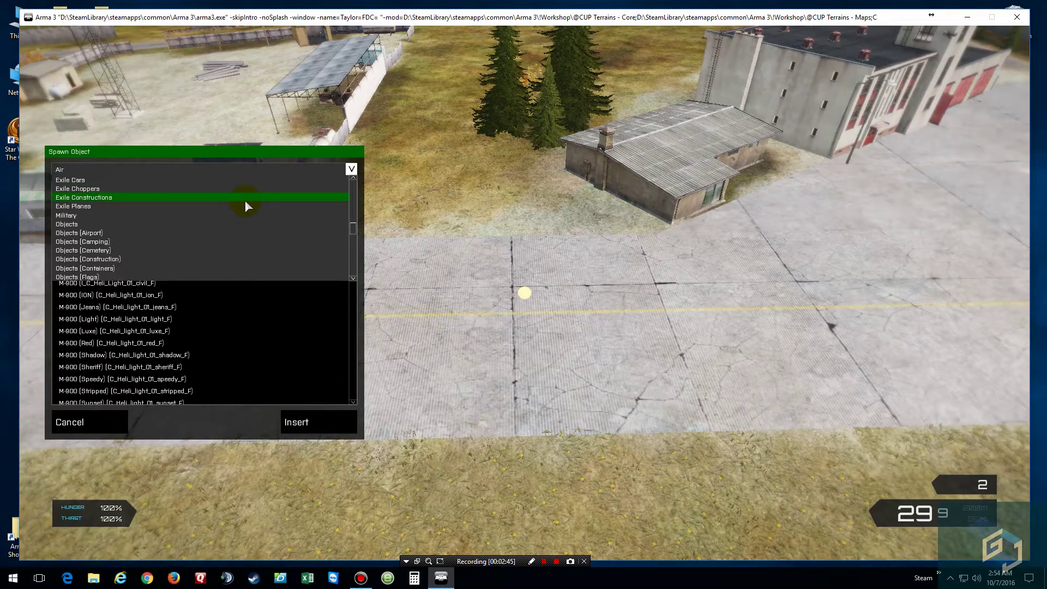
pyautogui.click(179, 216)
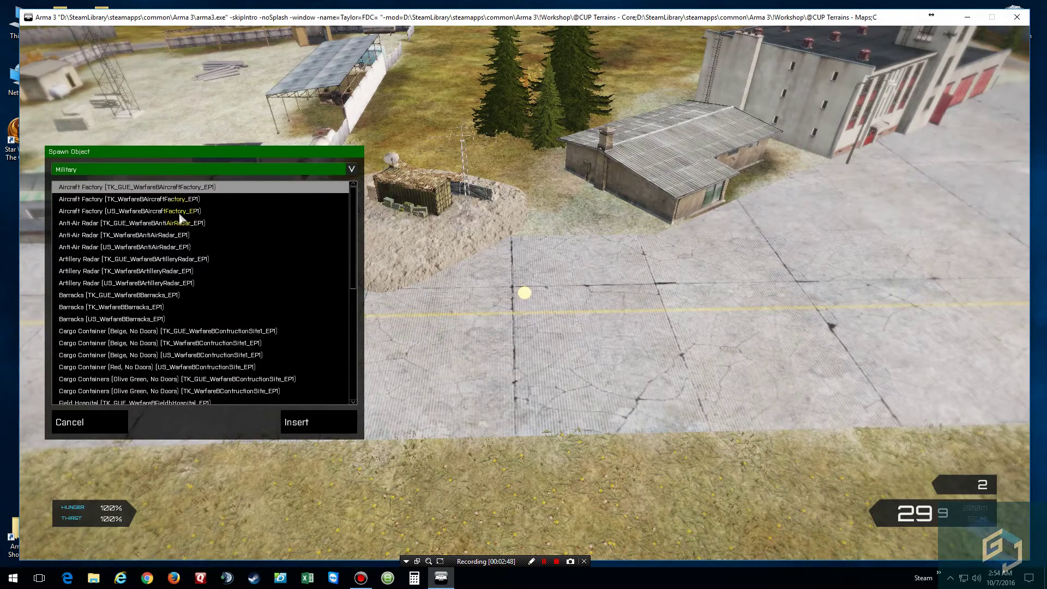
# - Browse the Military objects and insert the US Vehicle Service Point
pyautogui.scroll(-2, 178, 227)
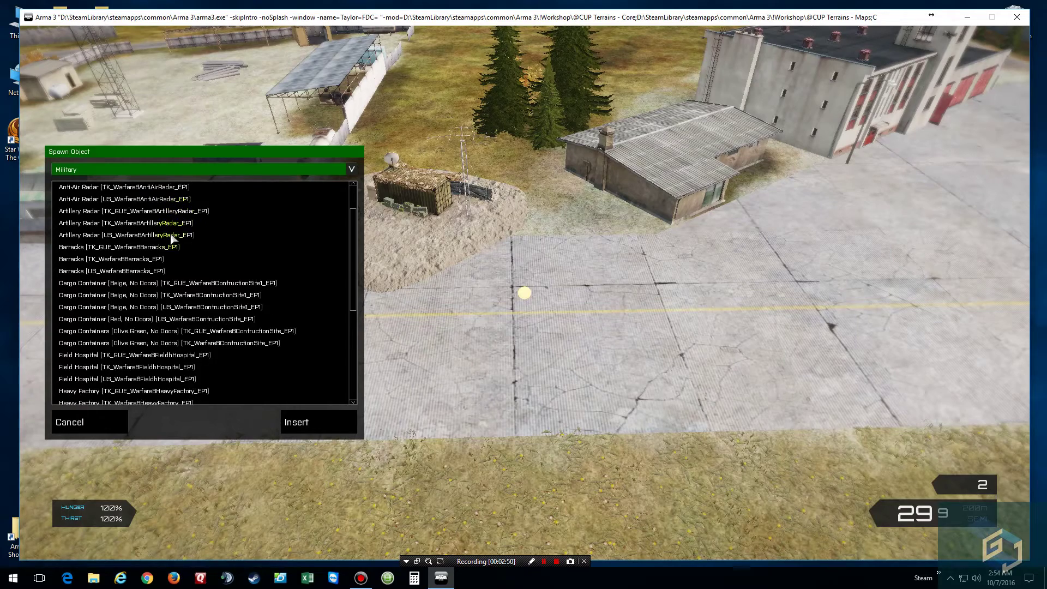
pyautogui.click(116, 247)
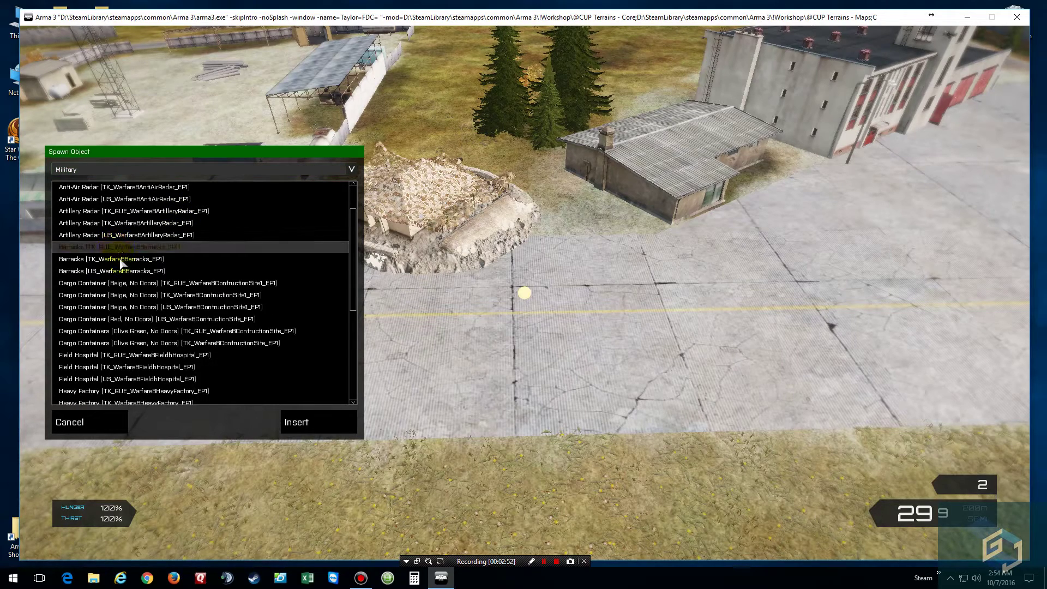
pyautogui.click(125, 271)
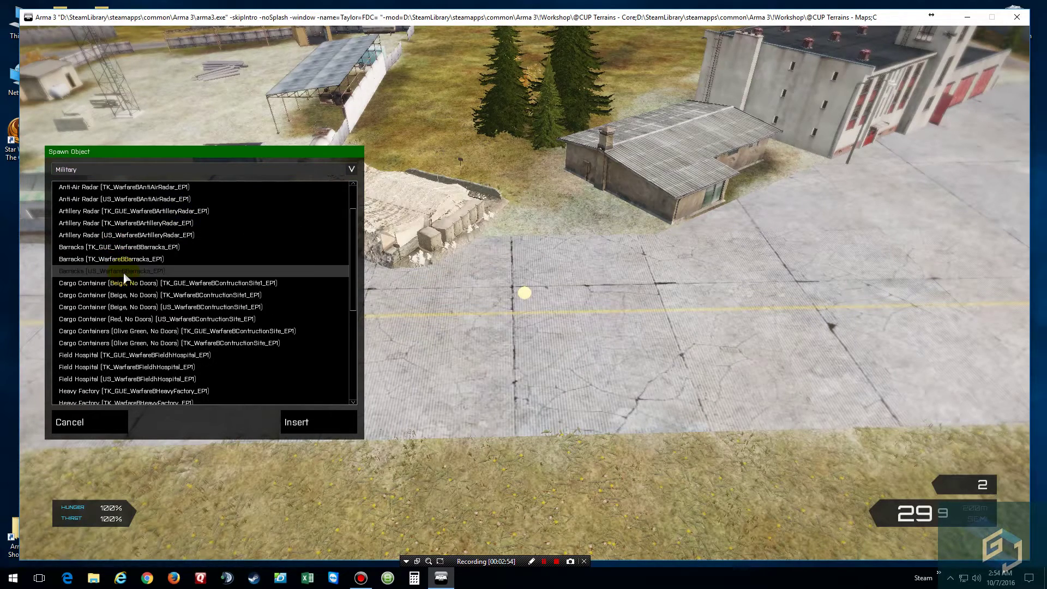
pyautogui.press('Down')
pyautogui.press('Down')
pyautogui.press('Down')
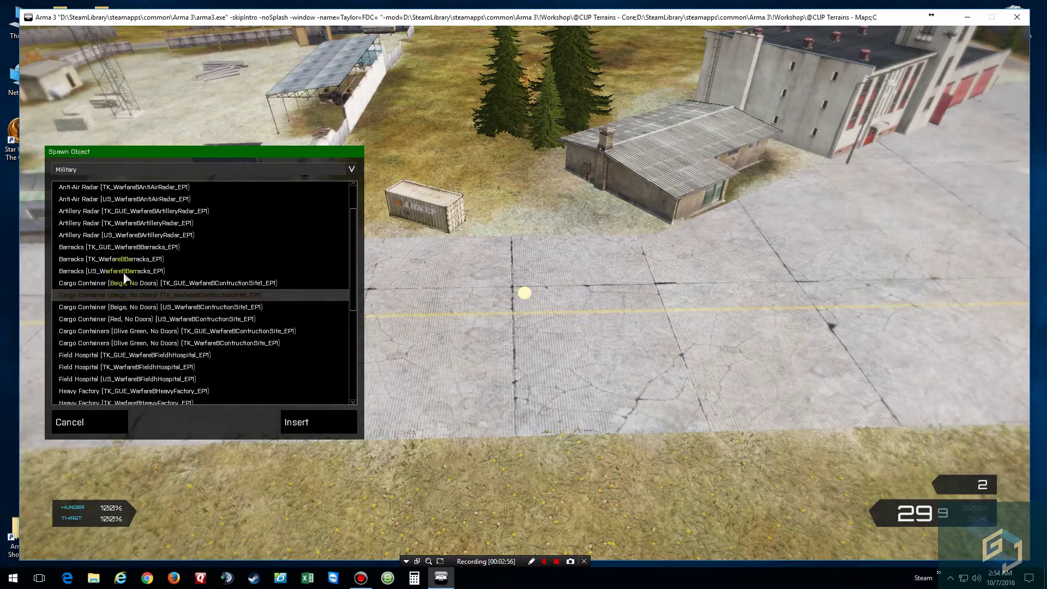
pyautogui.press('Down')
pyautogui.press('Down')
pyautogui.press('Down')
pyautogui.press('Down')
pyautogui.press('Down')
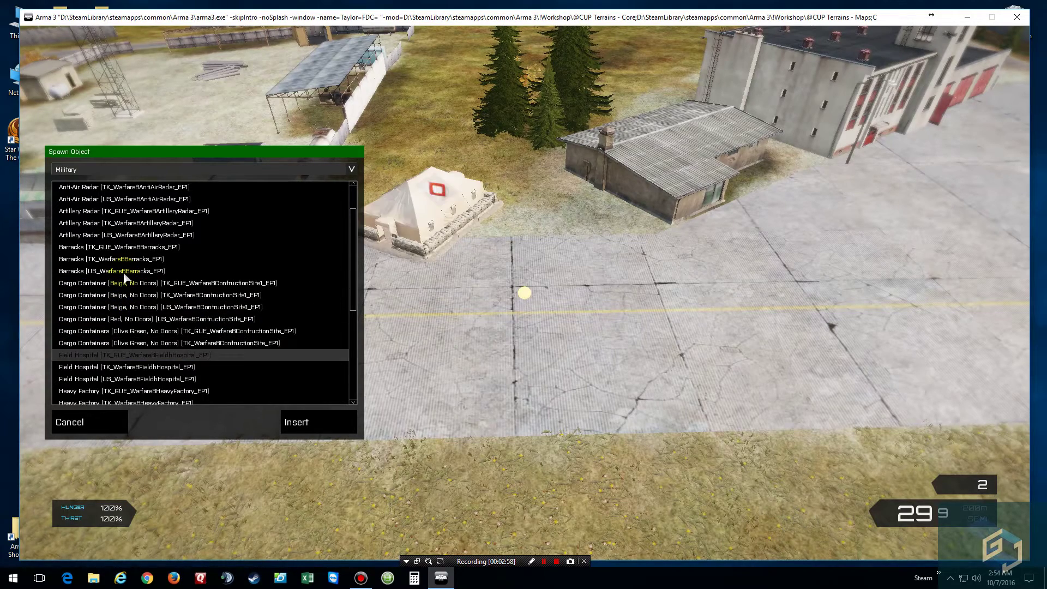
pyautogui.press('Down')
pyautogui.press('Down')
pyautogui.press('Down')
pyautogui.press('Down')
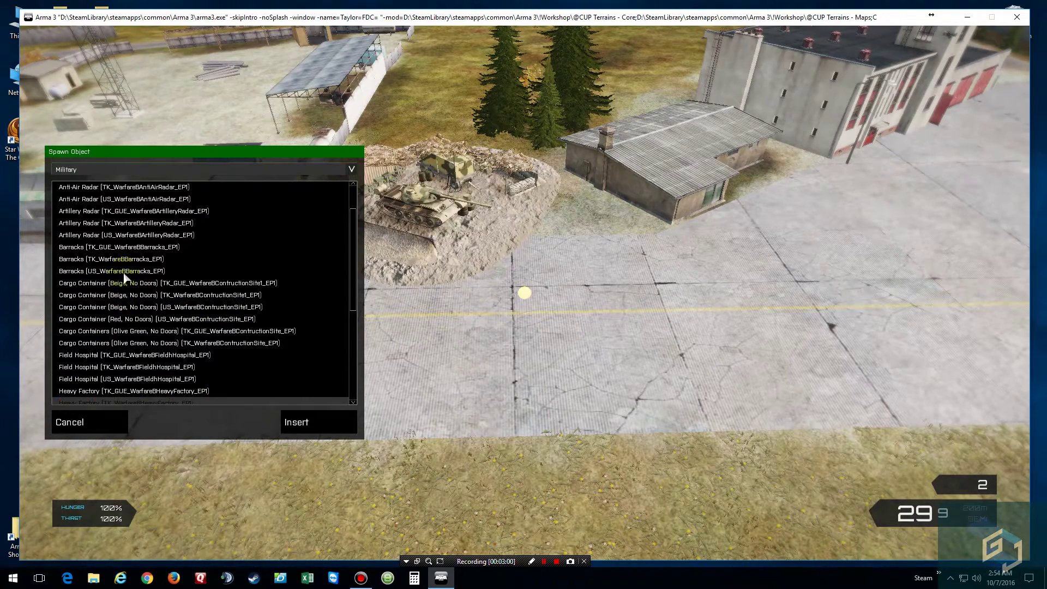
pyautogui.press('Down')
pyautogui.press('Down')
pyautogui.press('Down')
pyautogui.press('Down')
pyautogui.press('Down')
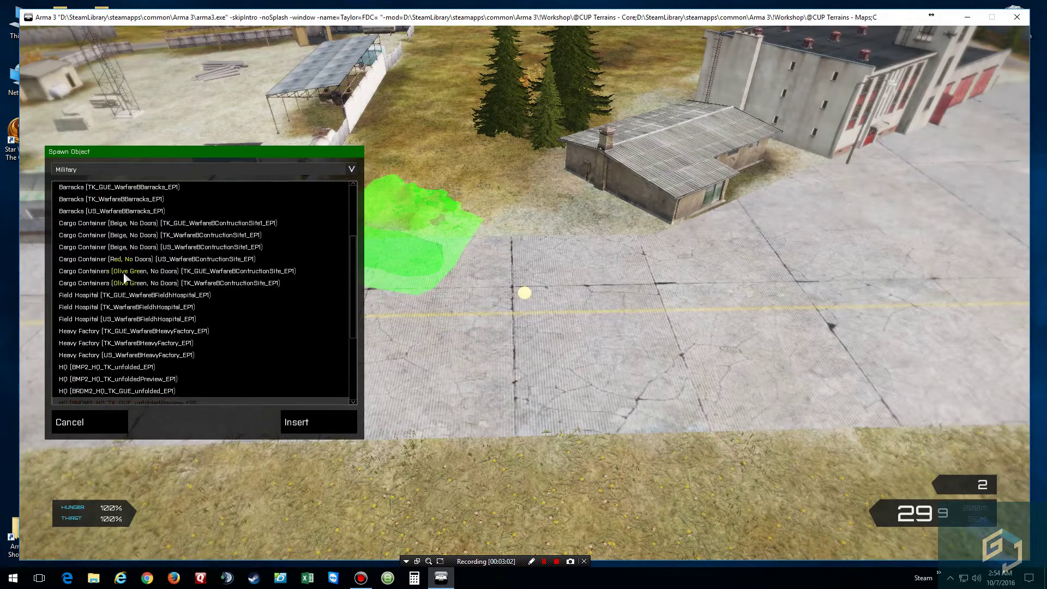
pyautogui.press('Down')
pyautogui.press('Down')
pyautogui.press('Down')
pyautogui.press('Down')
pyautogui.press('Down')
pyautogui.press('Down')
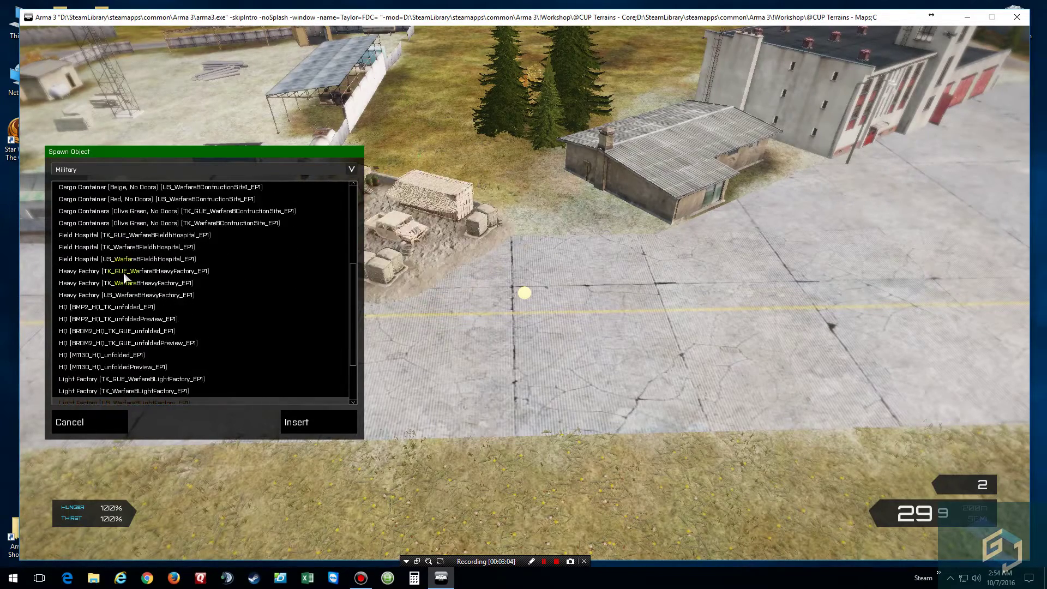
pyautogui.press('Down')
pyautogui.press('Down')
pyautogui.press('Down')
pyautogui.press('Down')
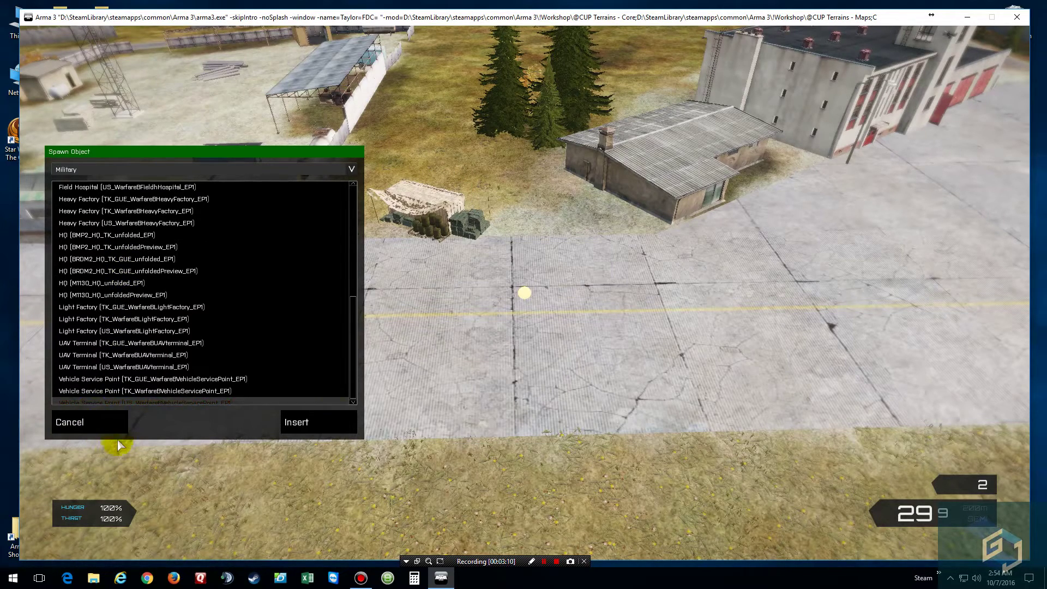
pyautogui.click(318, 422)
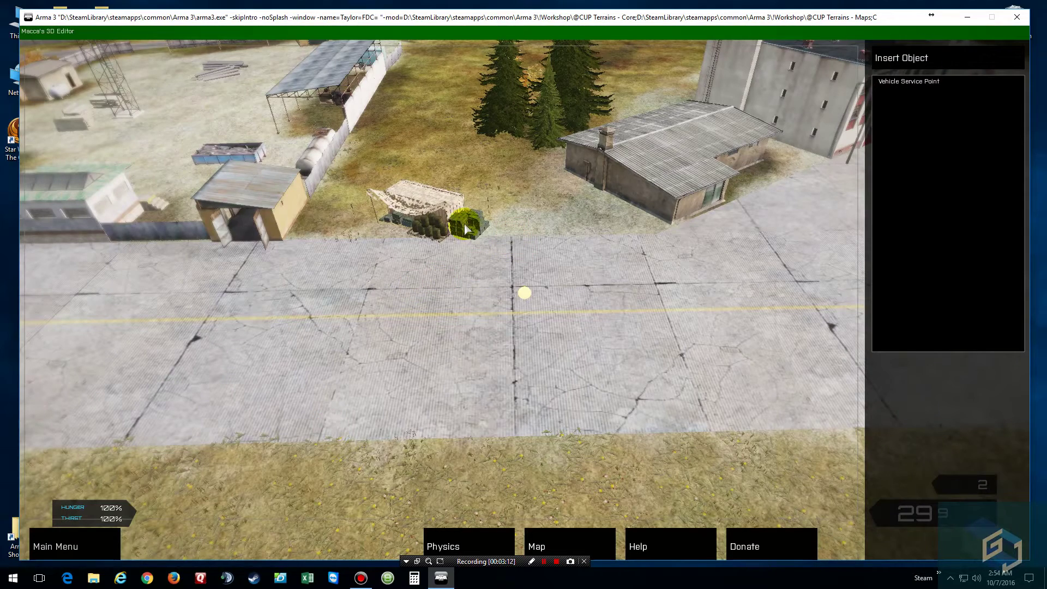
# - Rotate the Vehicle Service Point slightly and fly in to inspect its crates and barrels
pyautogui.click(442, 217)
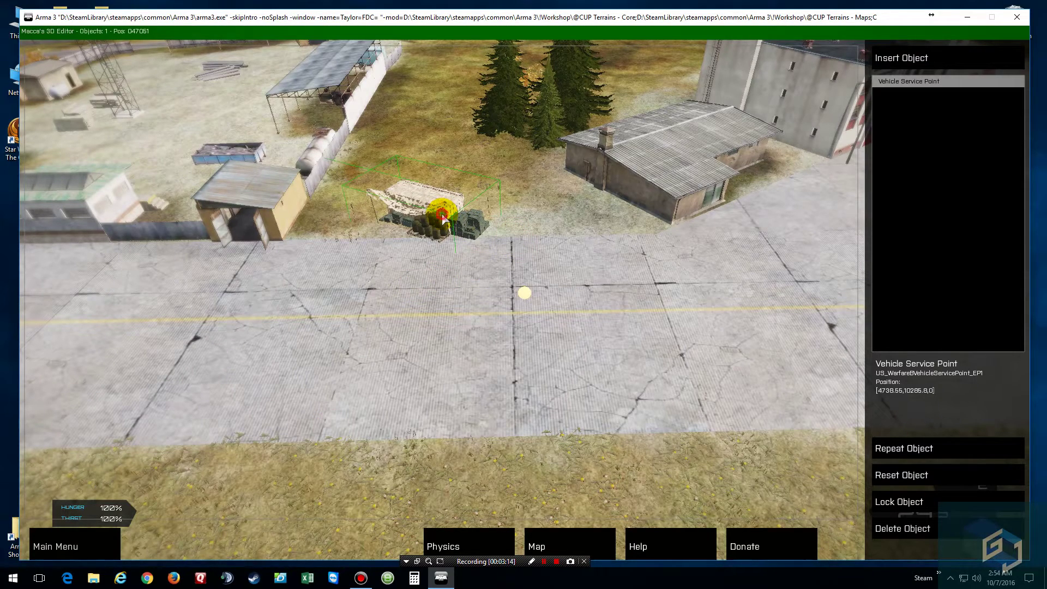
pyautogui.moveTo(443, 217); pyautogui.dragTo(326, 130)
pyautogui.press('w')
pyautogui.press('s')
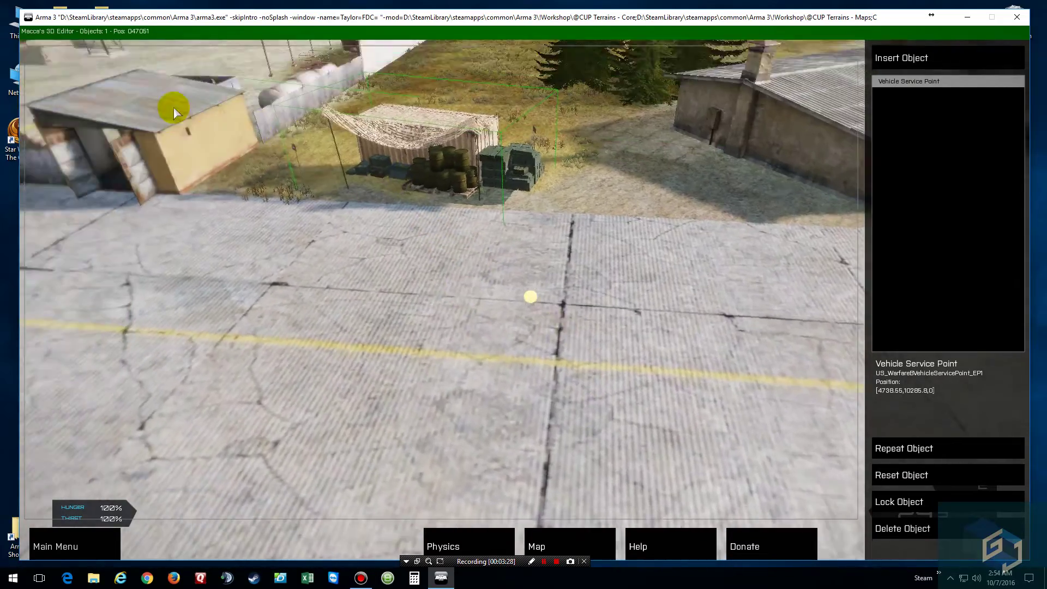
pyautogui.press('w')
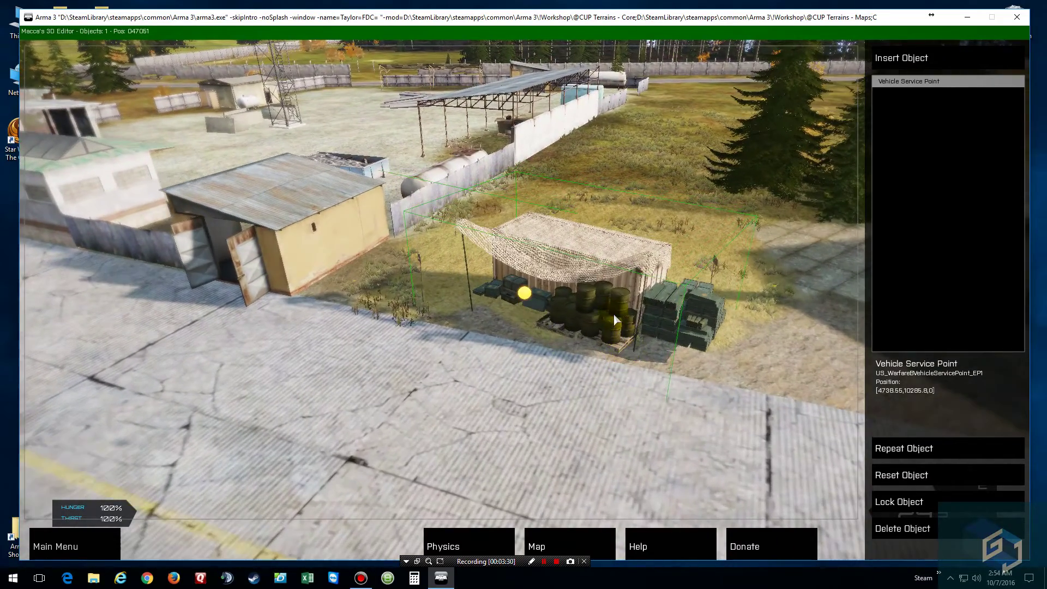
pyautogui.press('w')
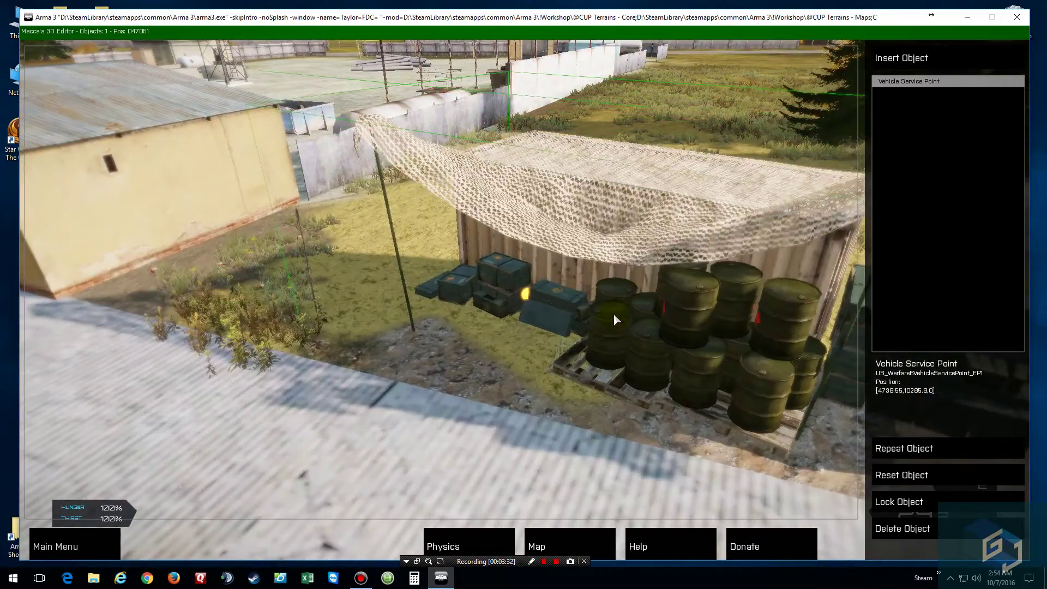
# - Pull the camera back, deselect the service point and open the editor's Main Menu
pyautogui.press('s')
pyautogui.press('s')
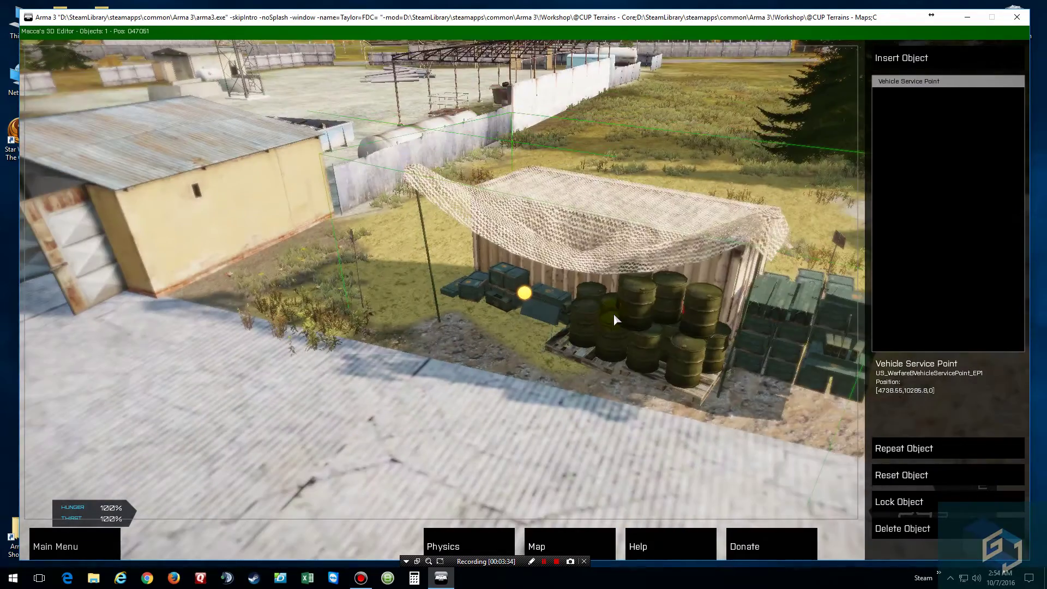
pyautogui.press('s')
pyautogui.press('d')
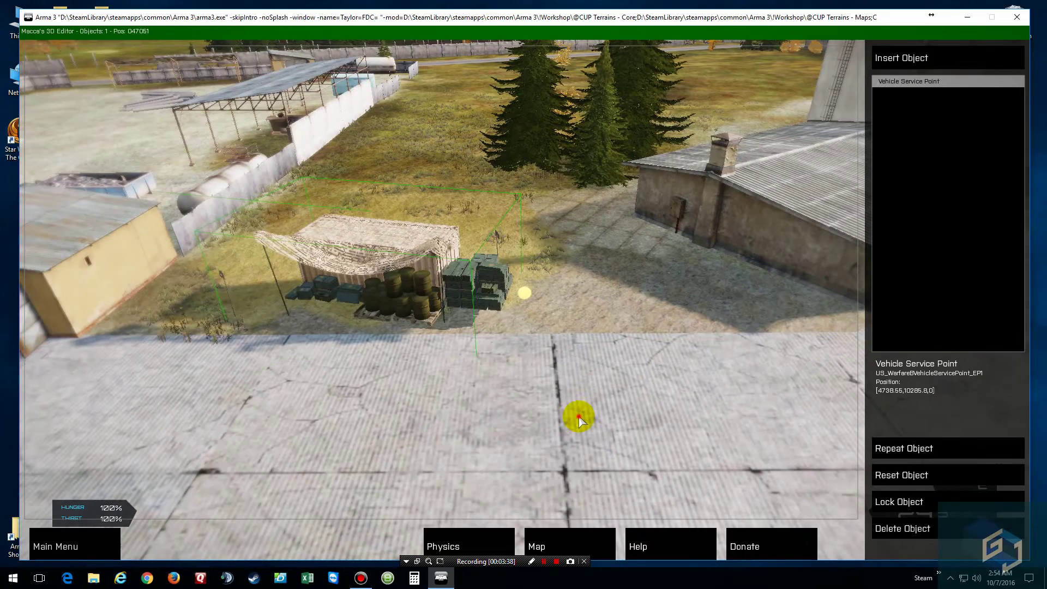
pyautogui.click(578, 417)
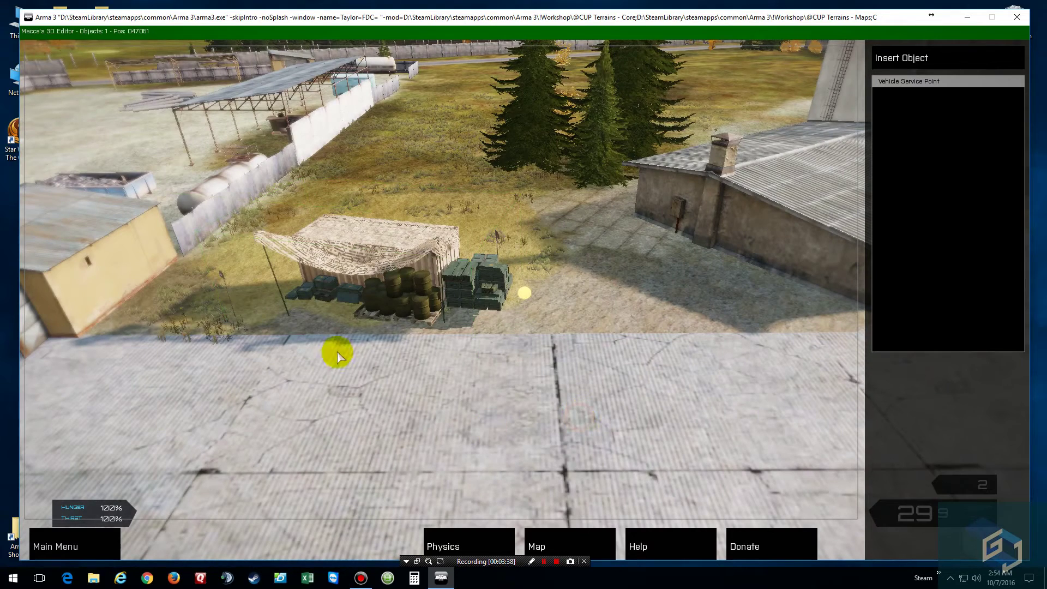
pyautogui.click(74, 552)
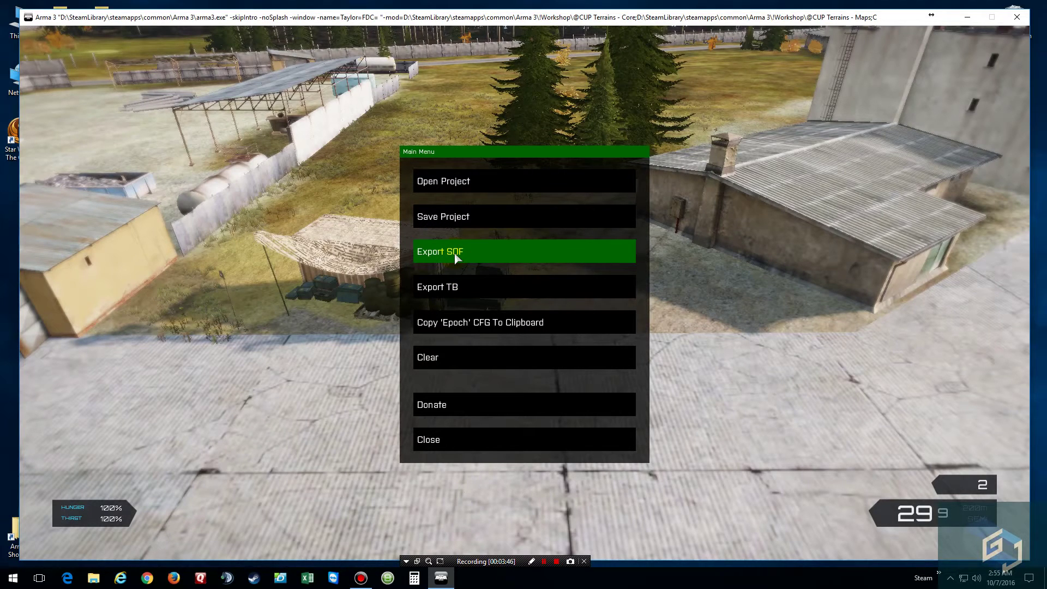
# - Export the editor's placed objects as an SQF file named 'test' on the Desktop
pyautogui.click(456, 259)
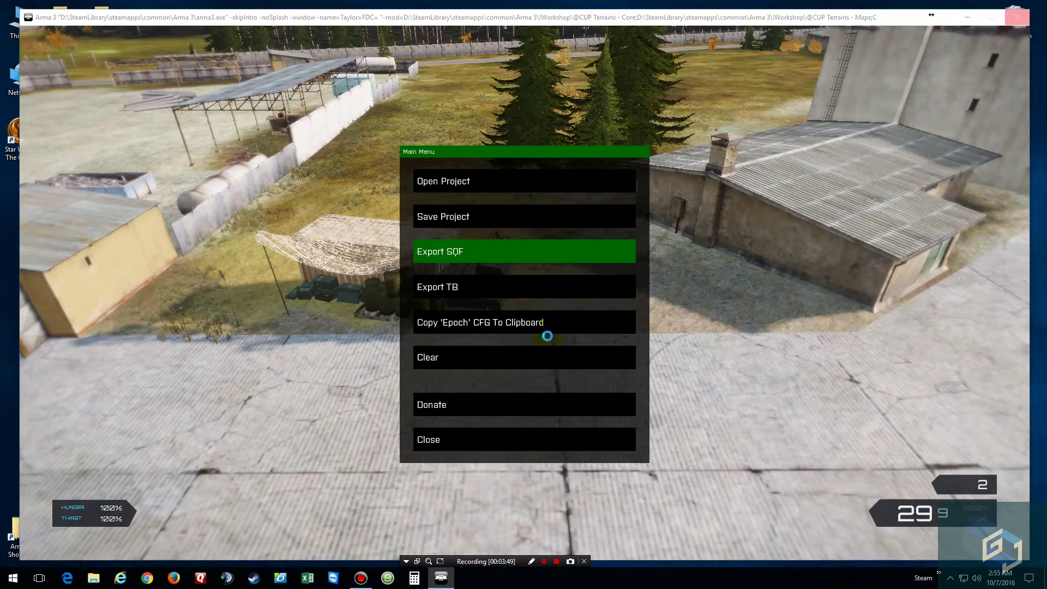
pyautogui.click(524, 284)
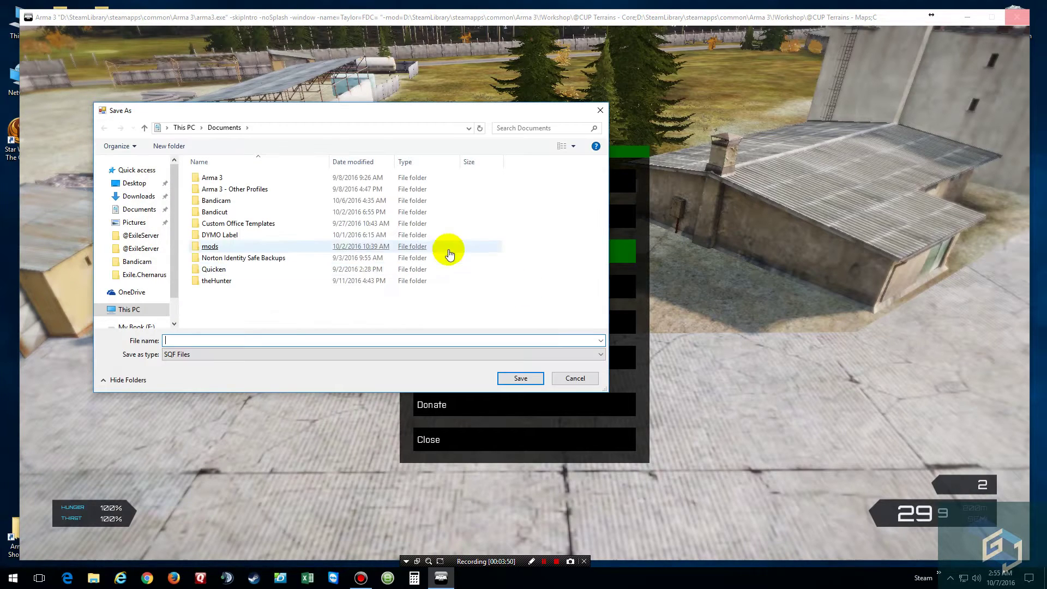
pyautogui.click(137, 188)
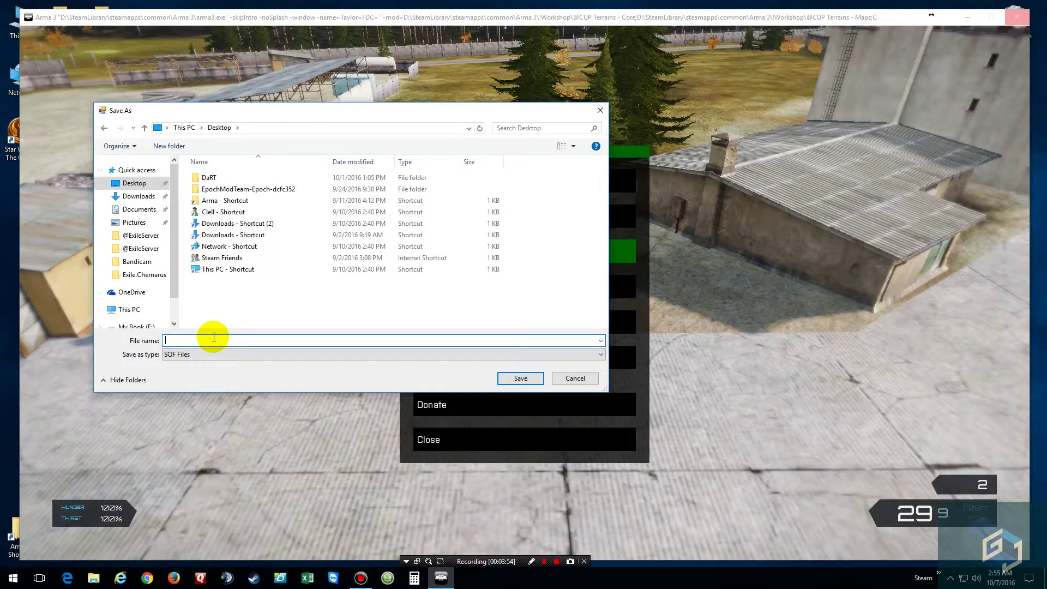
pyautogui.write('test')
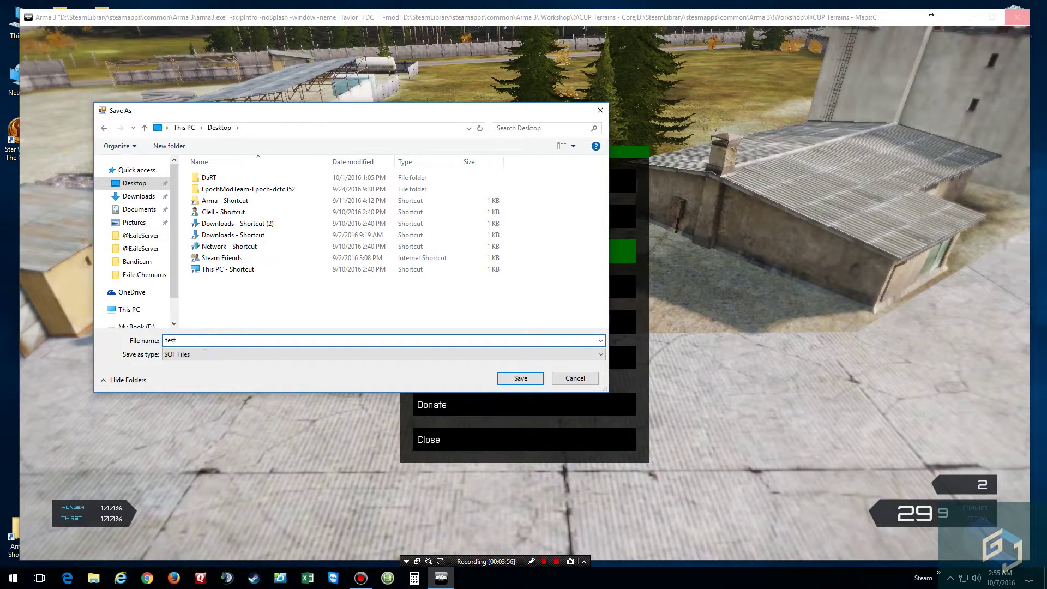
pyautogui.click(520, 379)
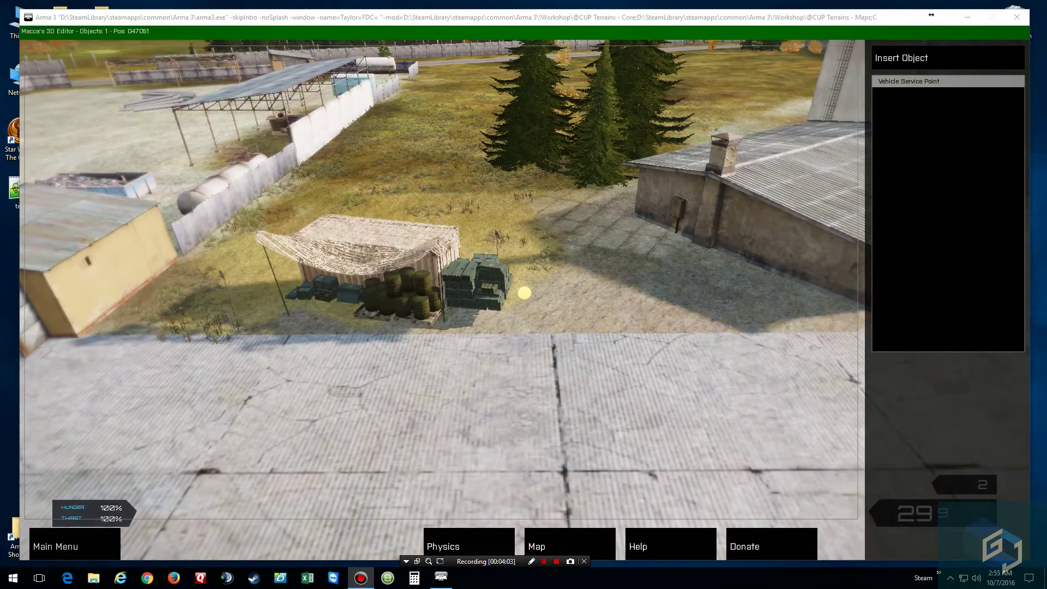
# - Leave the 3D object editor and return to the Eden Editor via the pause menu
pyautogui.moveTo(845, 332); pyautogui.dragTo(1030, 310, button='right')
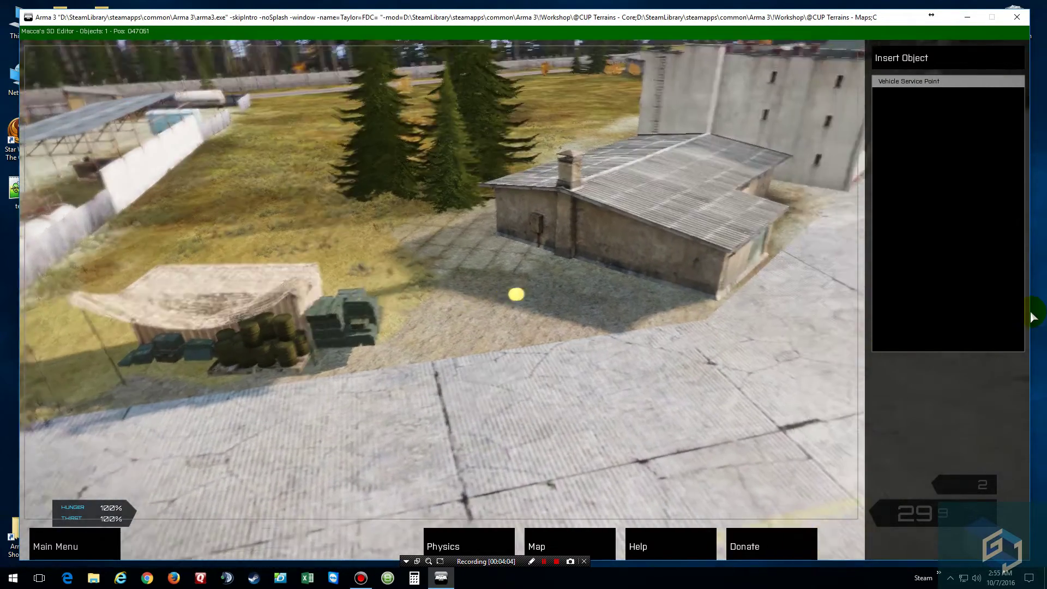
pyautogui.press('Escape')
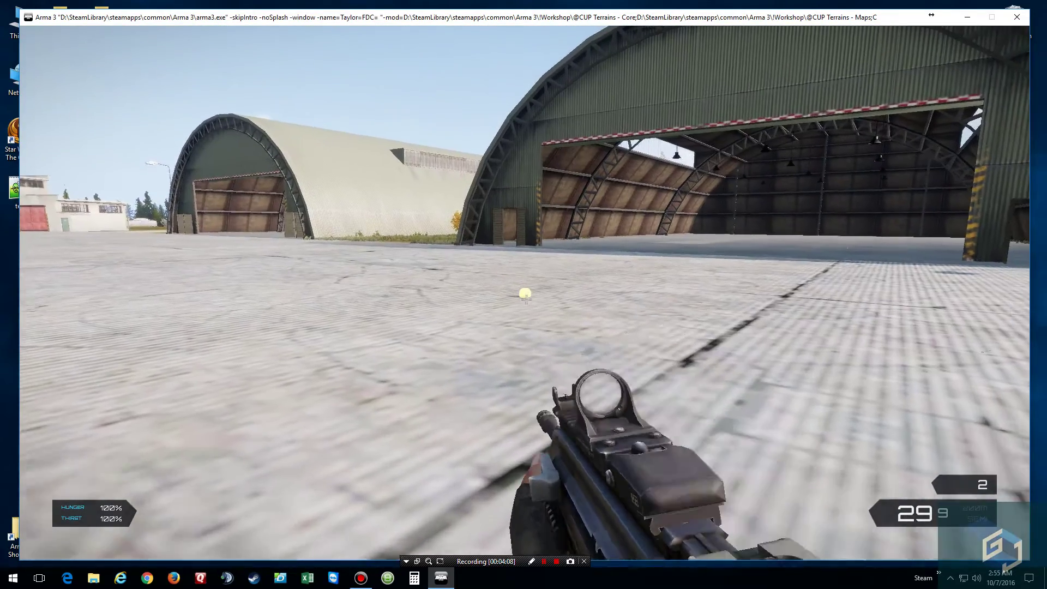
pyautogui.press('w')
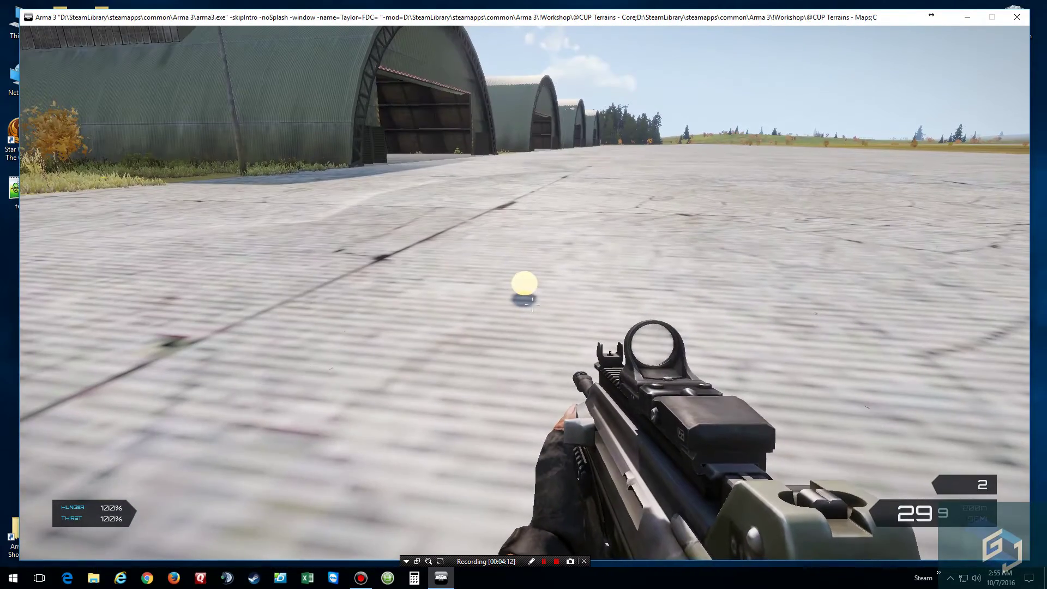
pyautogui.press('Escape')
pyautogui.click(134, 518)
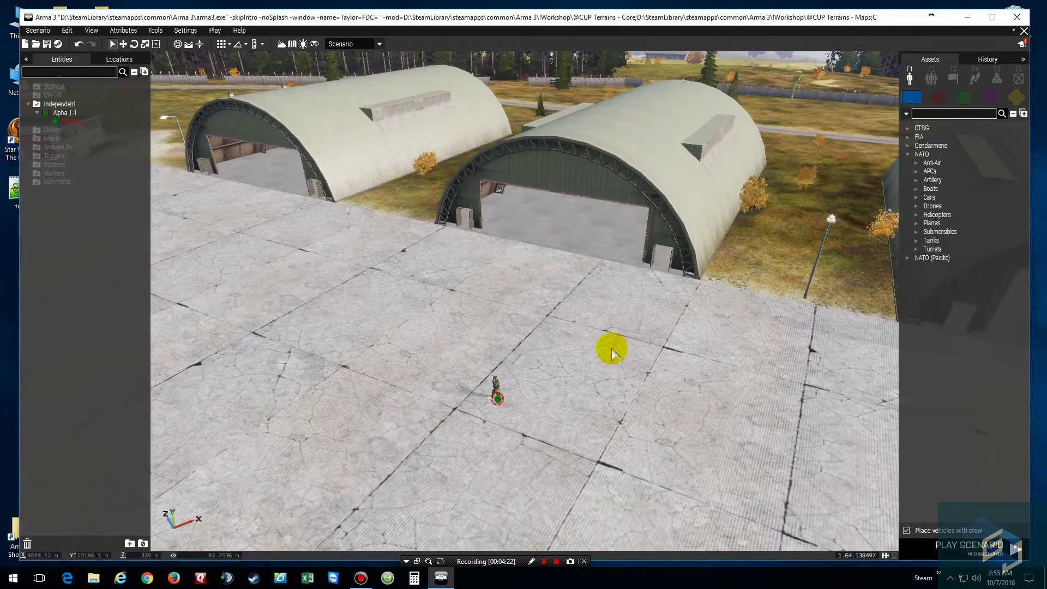
# - Close the Eden Editor with OK and minimise the Arma 3 window
pyautogui.press('Escape')
pyautogui.click(523, 309)
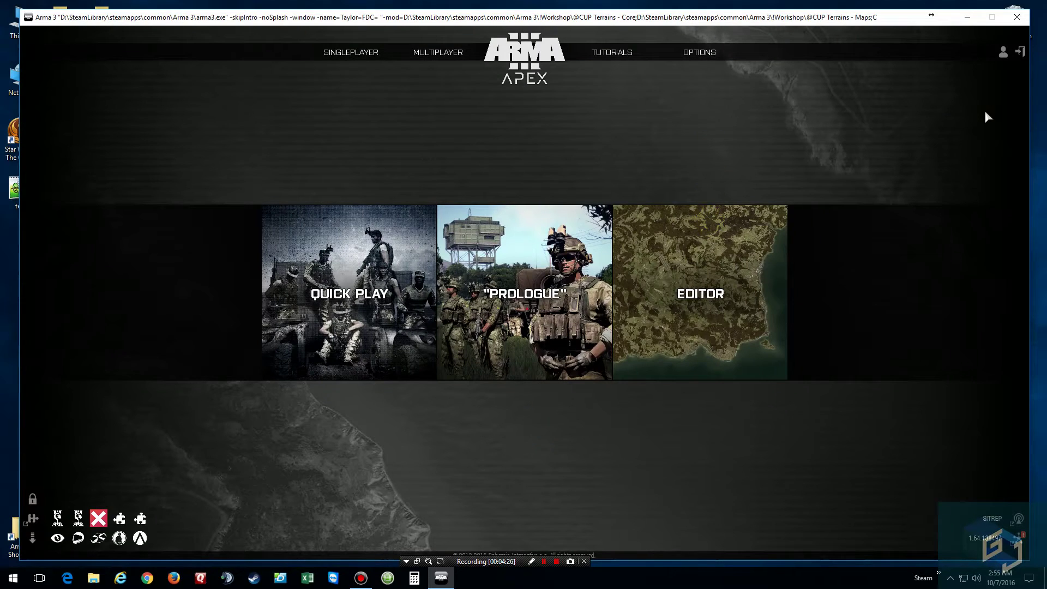
pyautogui.click(989, 12)
pyautogui.click(967, 17)
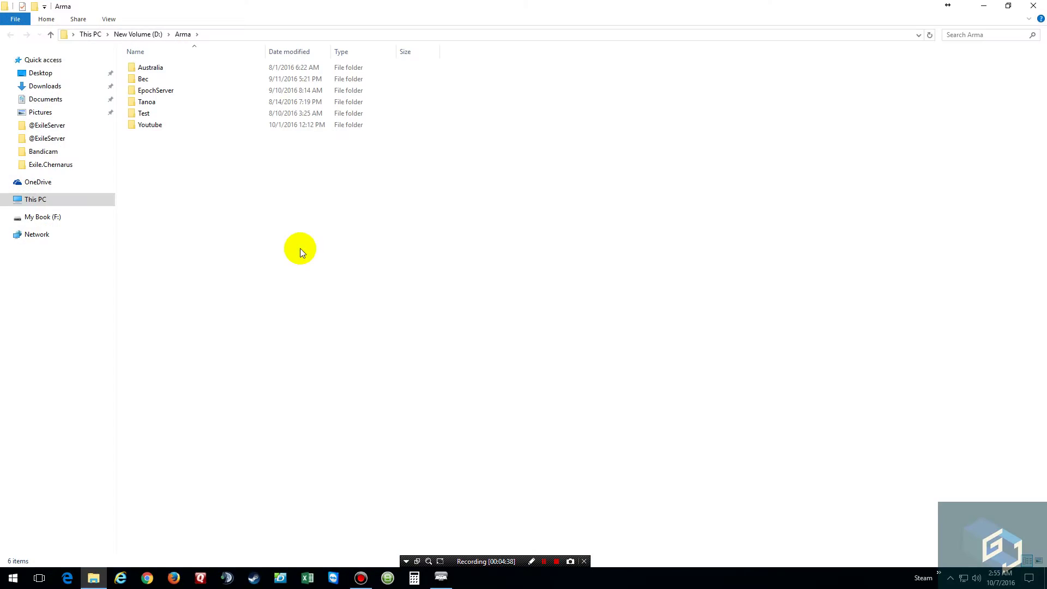
# - Navigate to the D:\Arma\Youtube\Exile\mpmissions folder
pyautogui.doubleClick(150, 125)
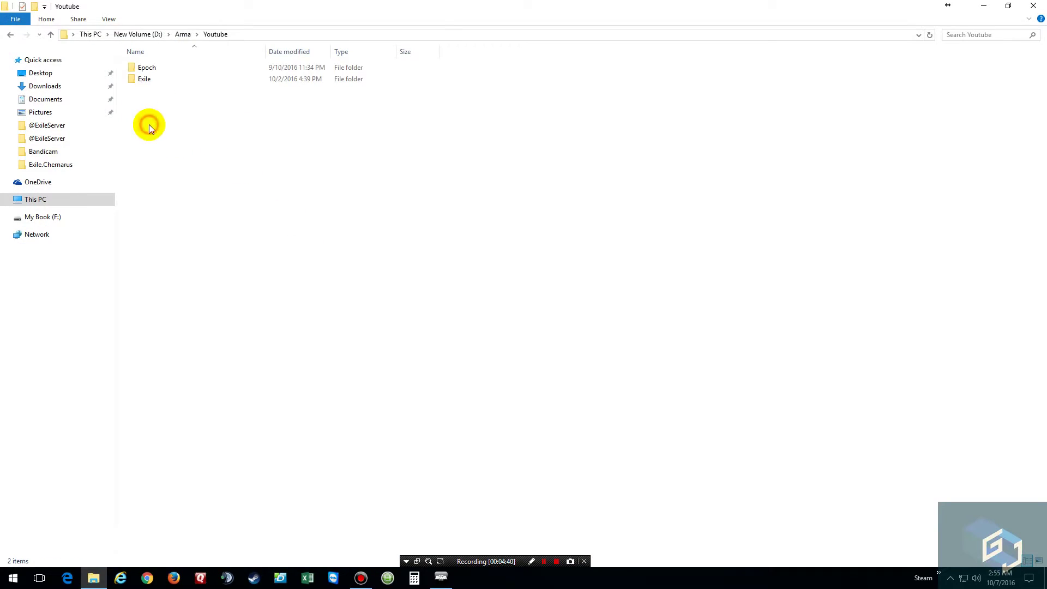
pyautogui.doubleClick(157, 79)
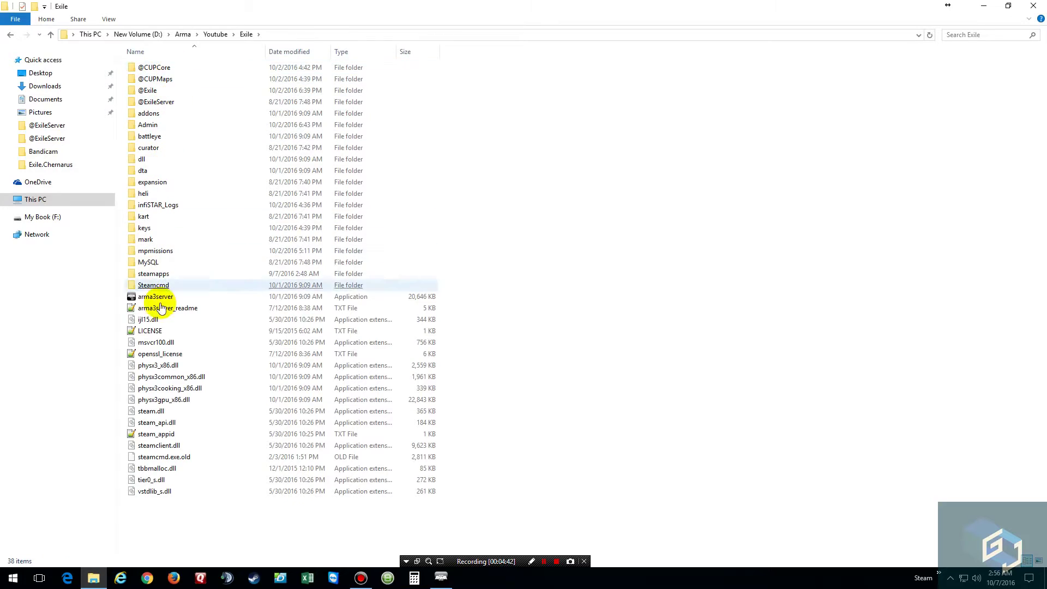
pyautogui.click(154, 251)
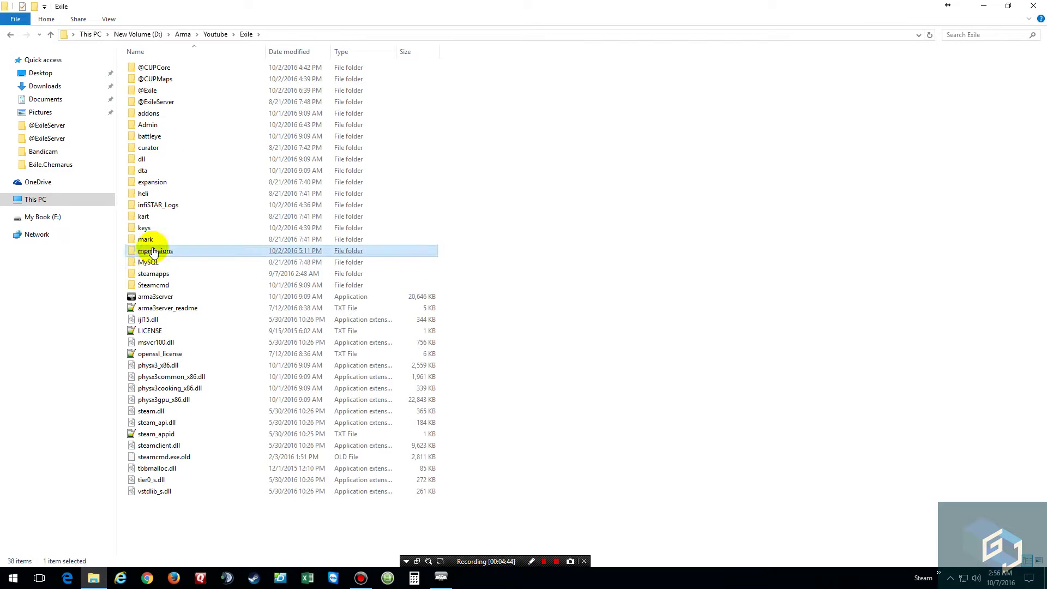
pyautogui.doubleClick(153, 251)
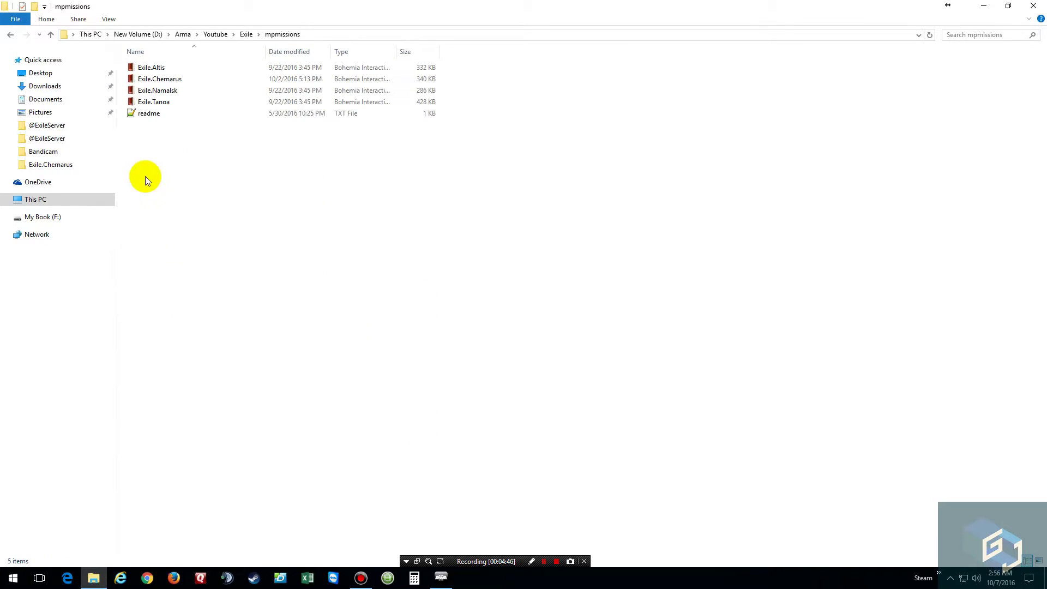
# - Extract the Exile.Chernarus PBO to an Exile.Chernarus\ folder with PBO Manager and open it
pyautogui.click(165, 79)
pyautogui.rightClick(165, 79)
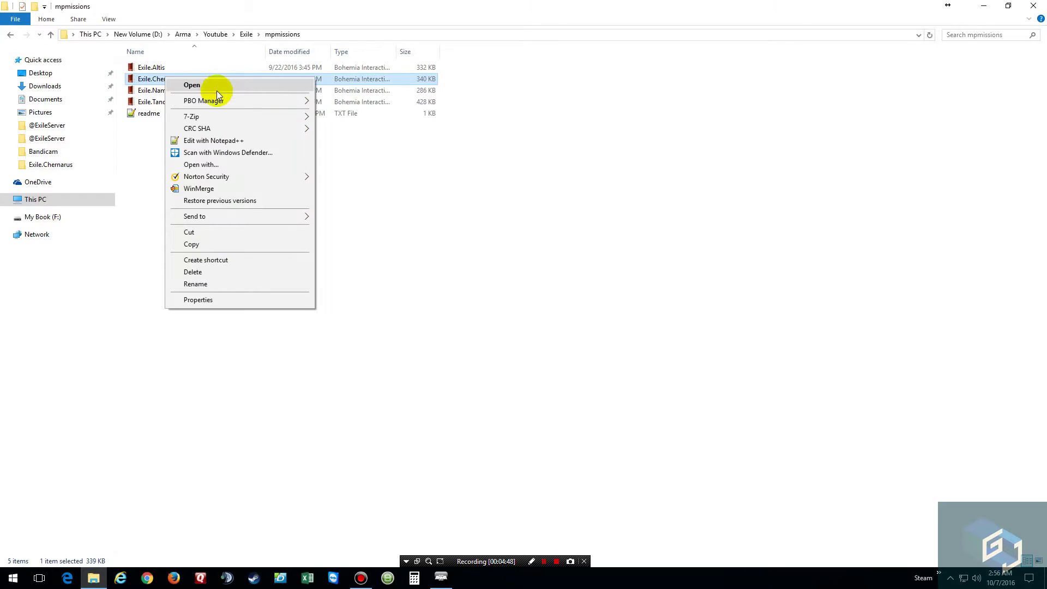
pyautogui.moveTo(267, 109)
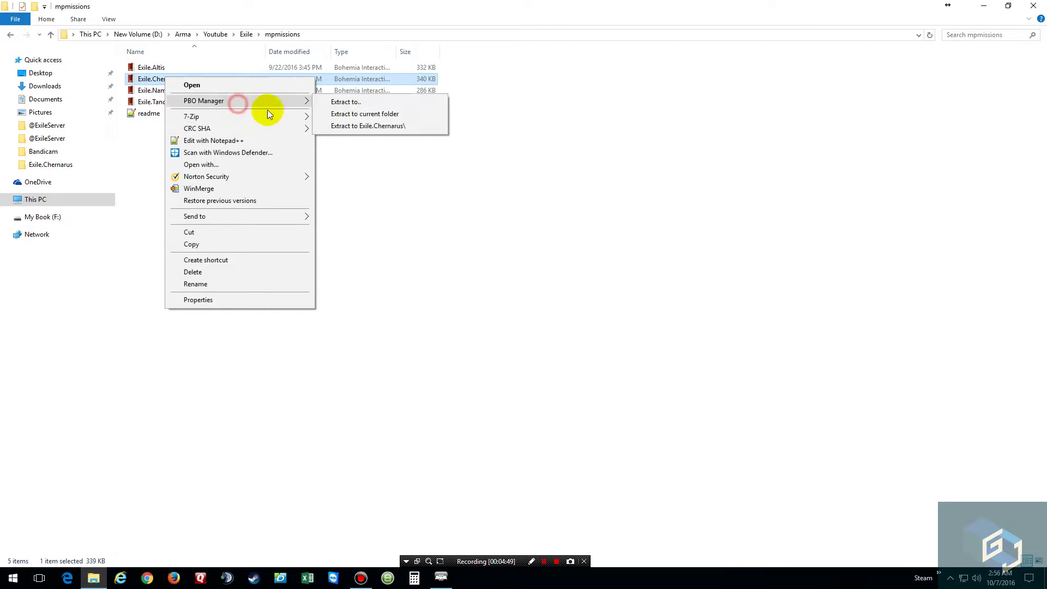
pyautogui.click(357, 125)
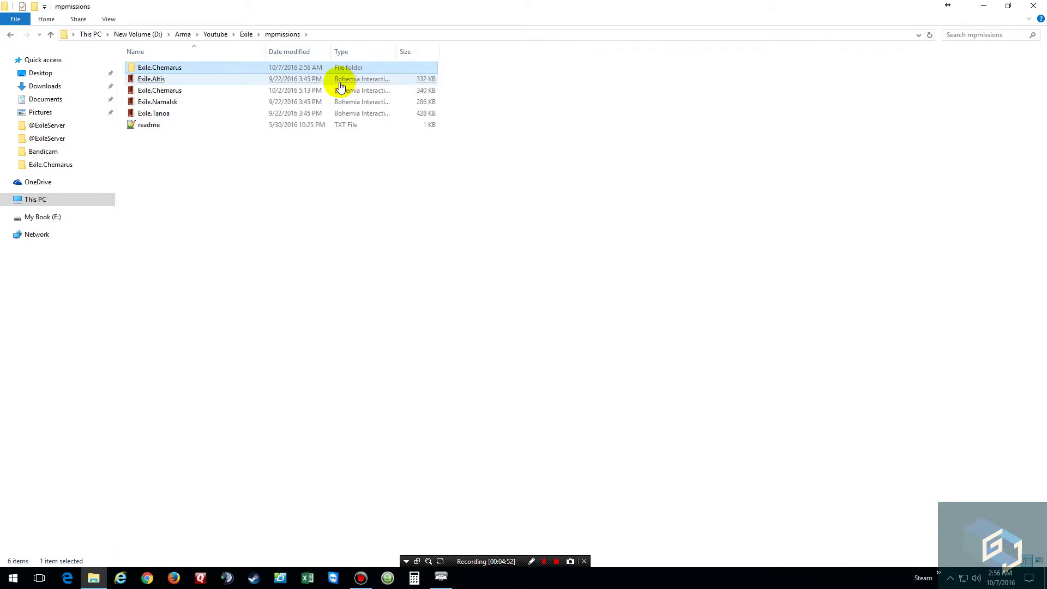
pyautogui.doubleClick(324, 67)
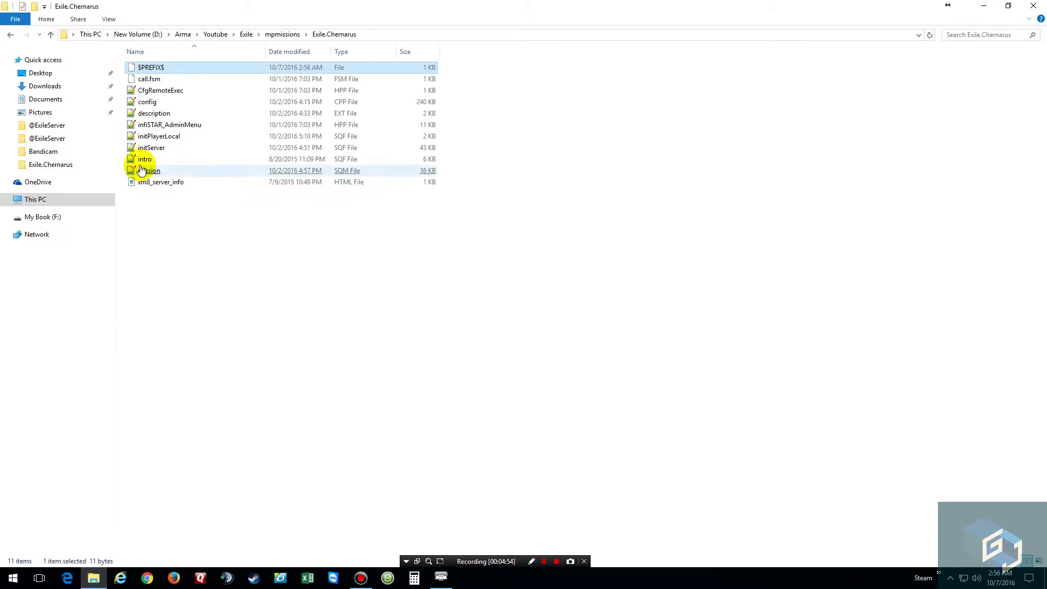
pyautogui.click(162, 149)
# - Open initServer.sqf and the exported test.sqf, and select its vehicle service point entry
pyautogui.doubleClick(162, 151)
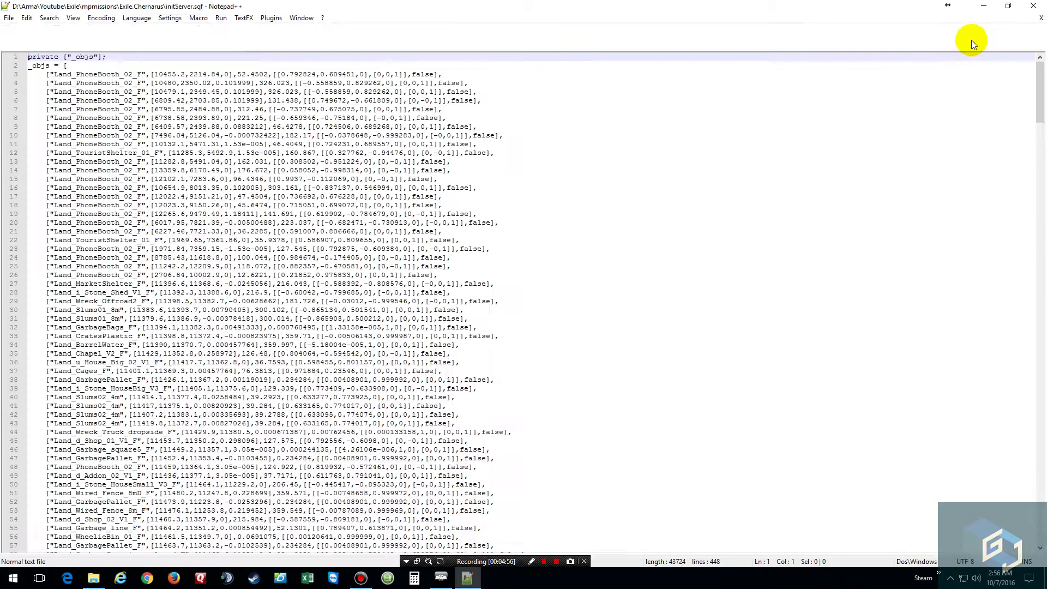
pyautogui.click(982, 7)
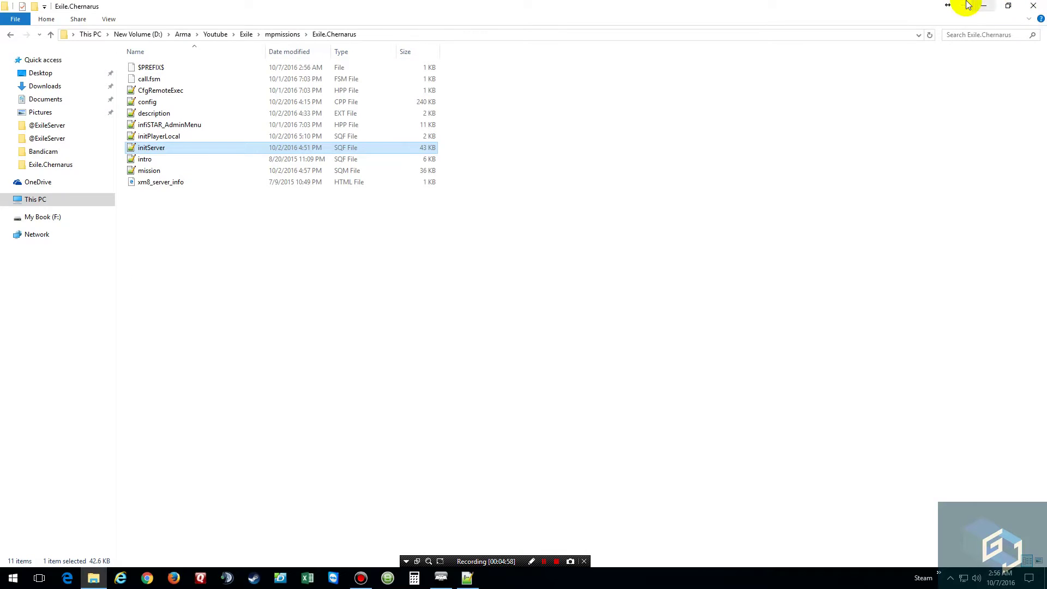
pyautogui.click(993, 6)
pyautogui.doubleClick(20, 191)
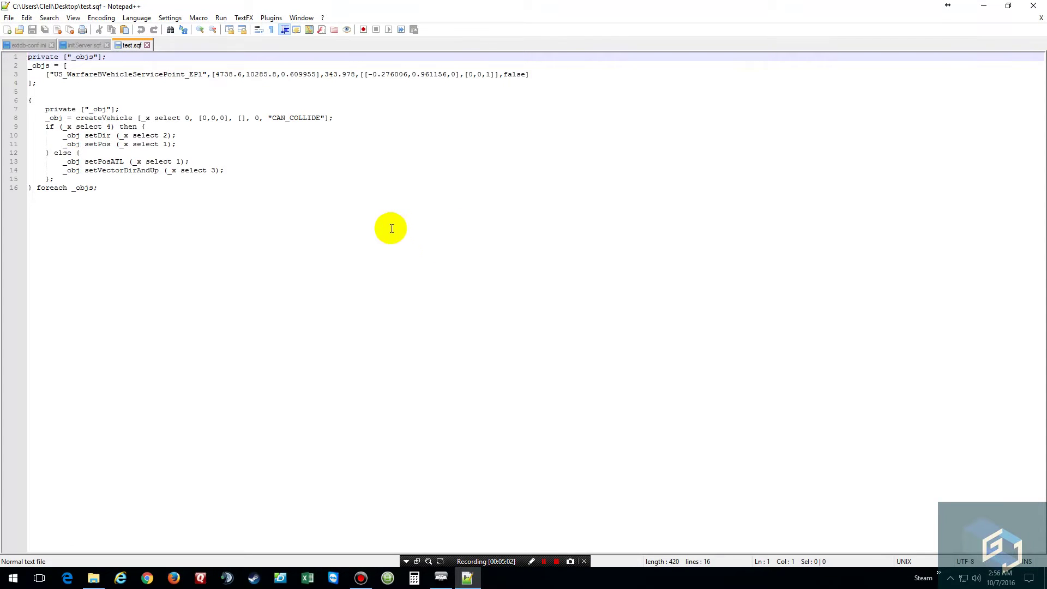
pyautogui.moveTo(528, 75); pyautogui.dragTo(41, 76)
pyautogui.hotkey('ctrl', 'c')
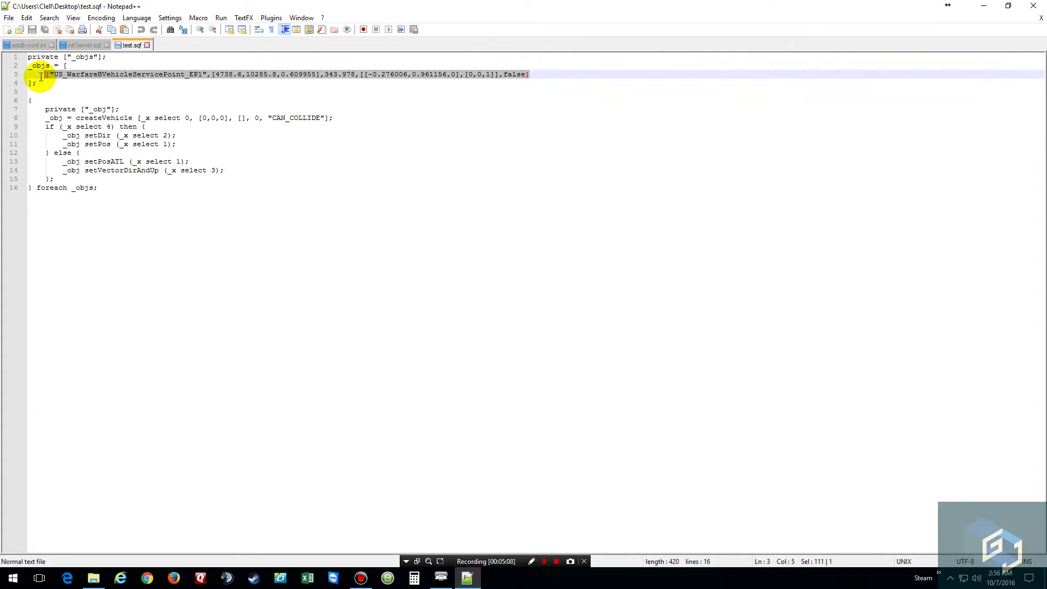
# - Append the US_WarfareBVehicleServicePoint_EP1 entry at line 436 of initServer.sqf and save
pyautogui.click(82, 45)
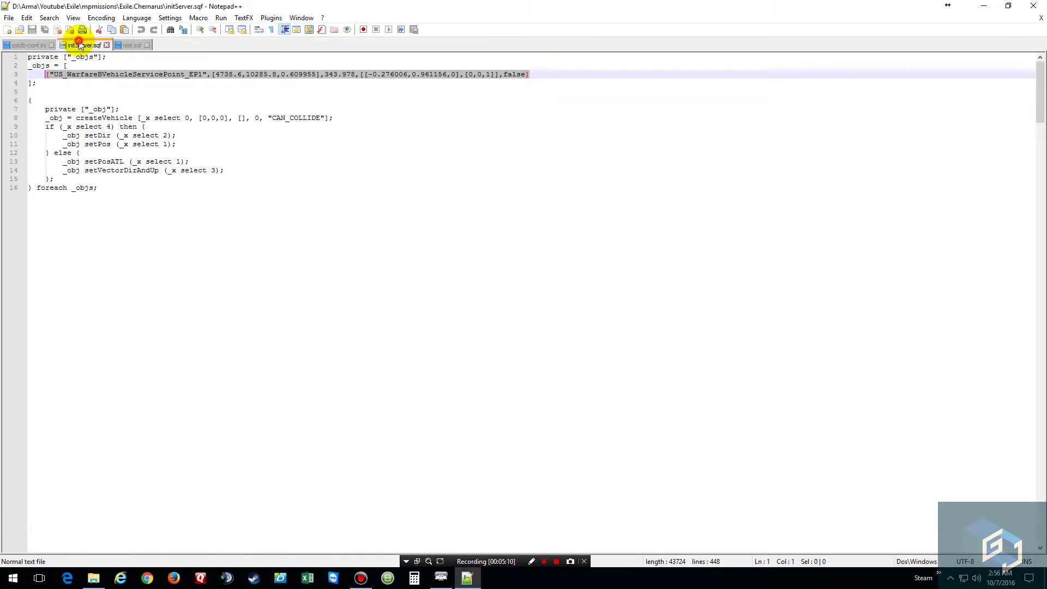
pyautogui.scroll(-20, 475, 331)
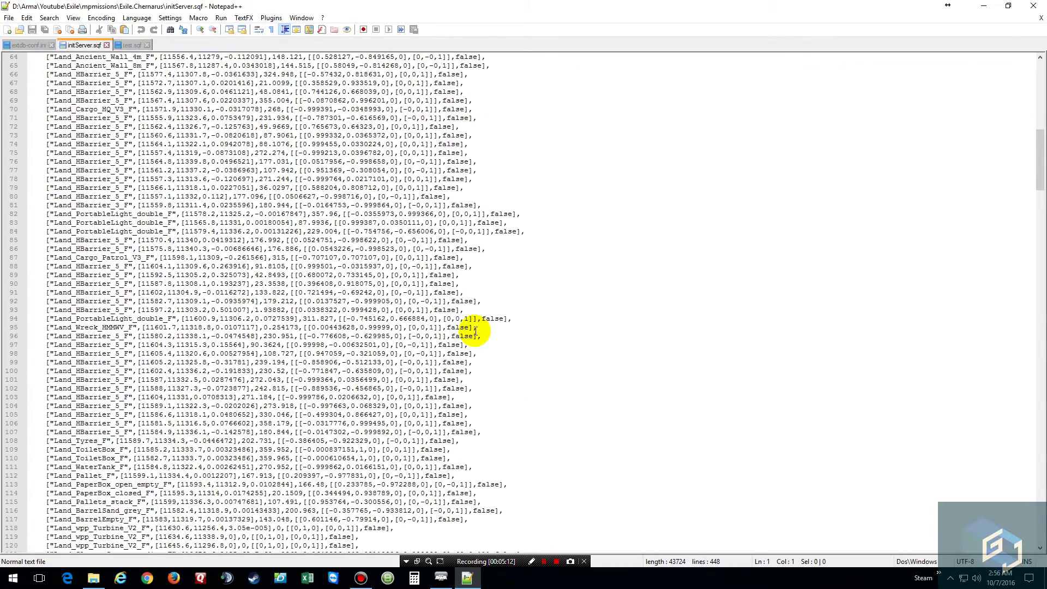
pyautogui.scroll(-5, 476, 331)
pyautogui.moveTo(1039, 213); pyautogui.dragTo(1030, 499)
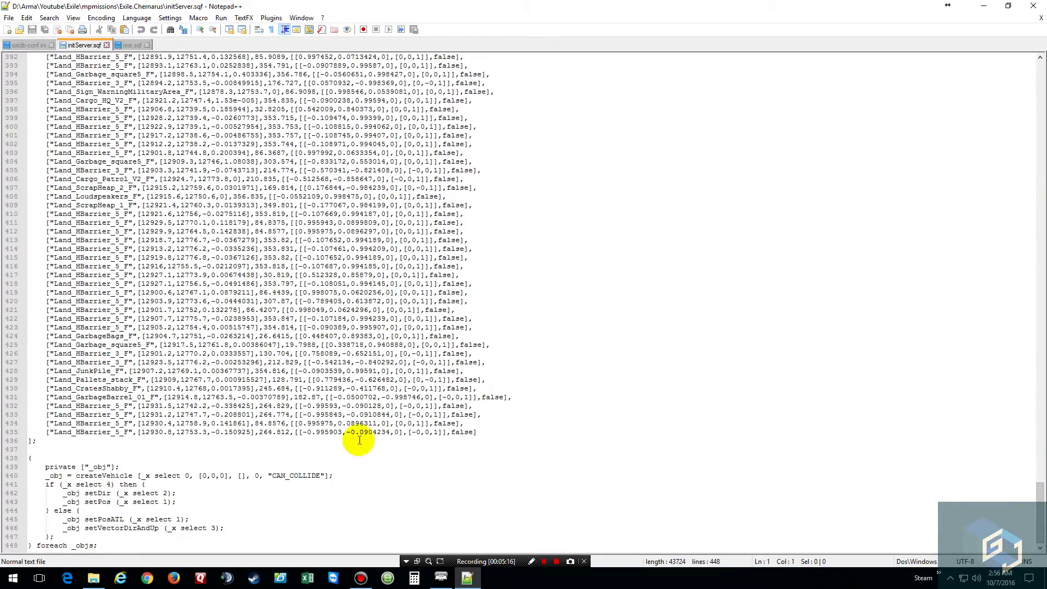
pyautogui.click(500, 428)
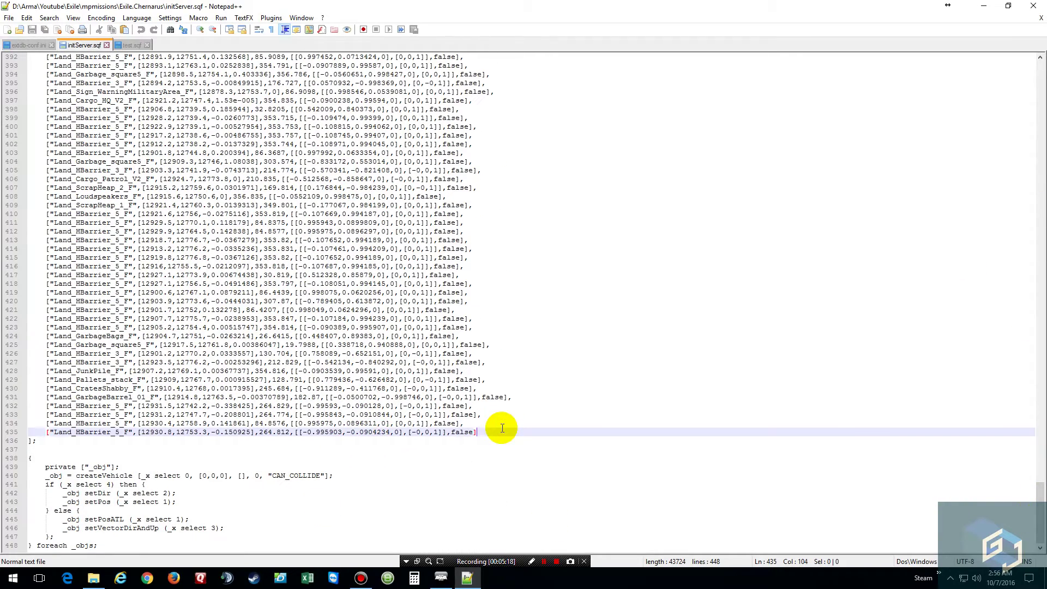
pyautogui.write(',')
pyautogui.press('Return')
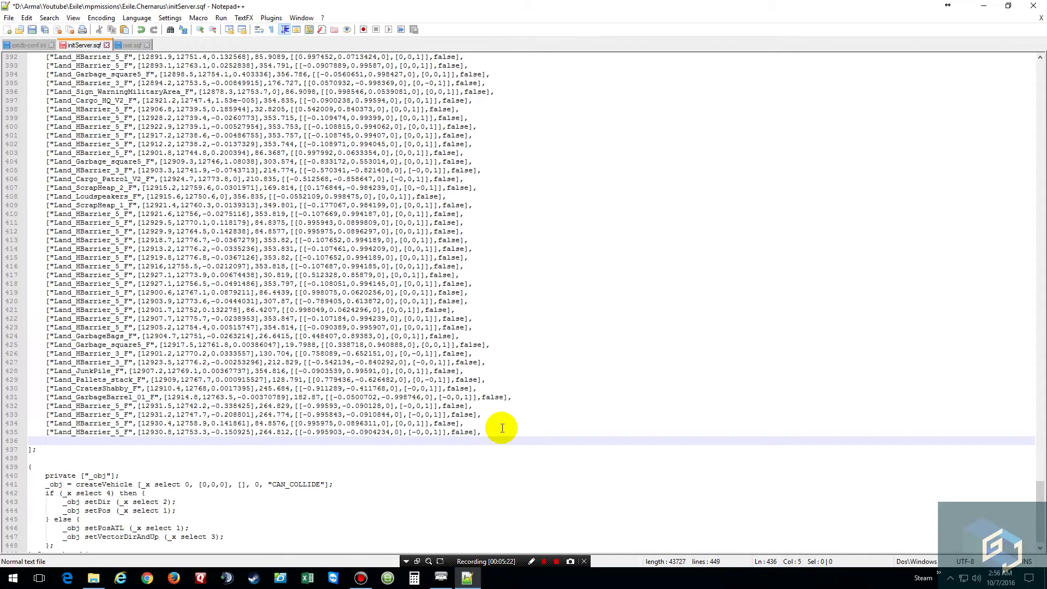
pyautogui.hotkey('ctrl', 'v')
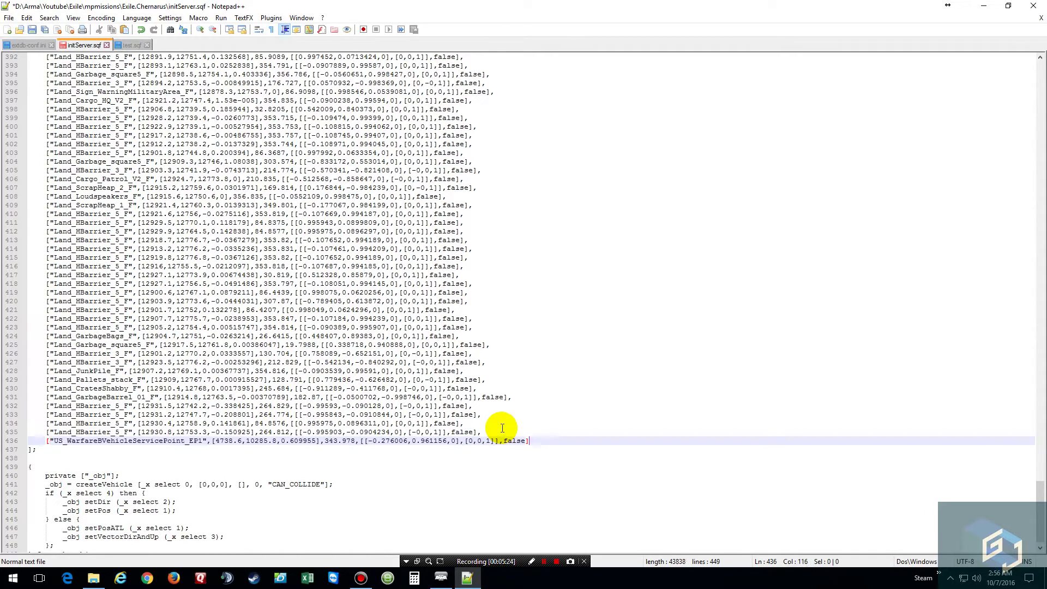
pyautogui.click(32, 30)
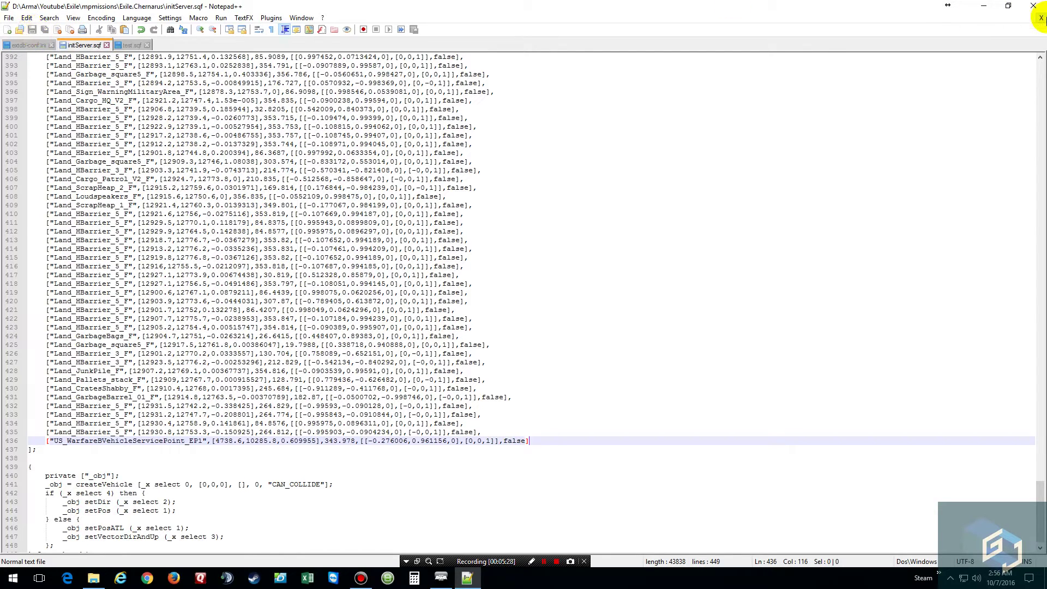
# - Close the initServer.sqf, test.sqf and extdb-conf.ini tabs
pyautogui.click(1041, 17)
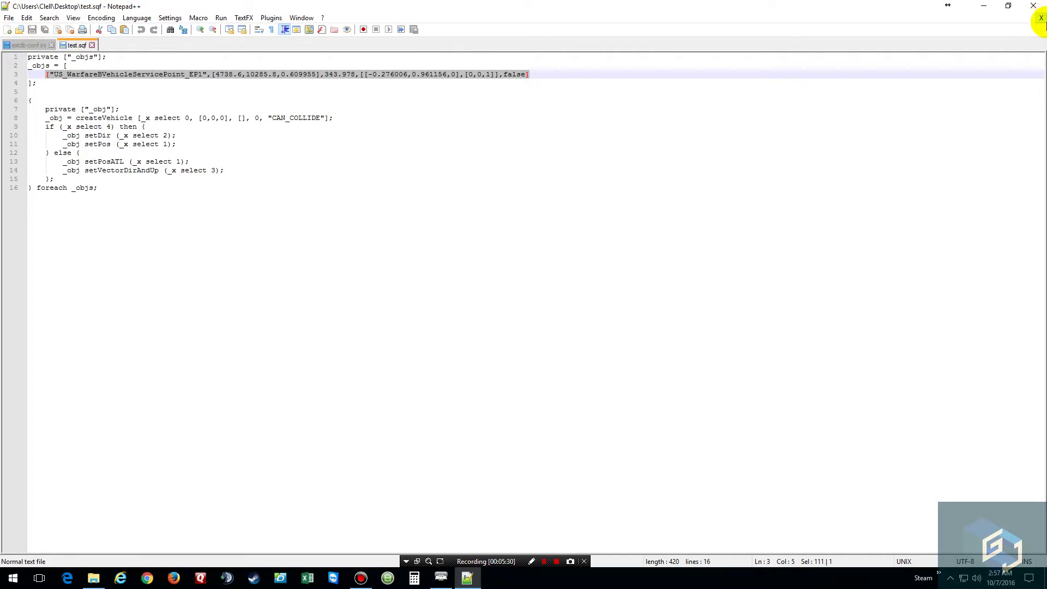
pyautogui.click(1041, 19)
pyautogui.click(1041, 19)
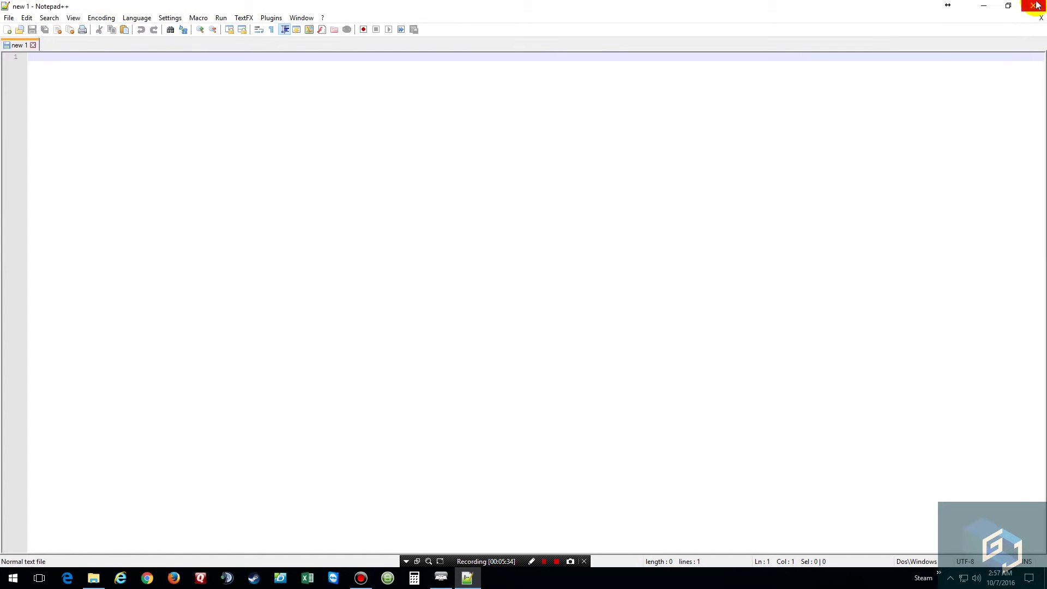
# - Quit Notepad++, return to mpmissions and delete the old Exile.Chernarus.pbo
pyautogui.click(1033, 6)
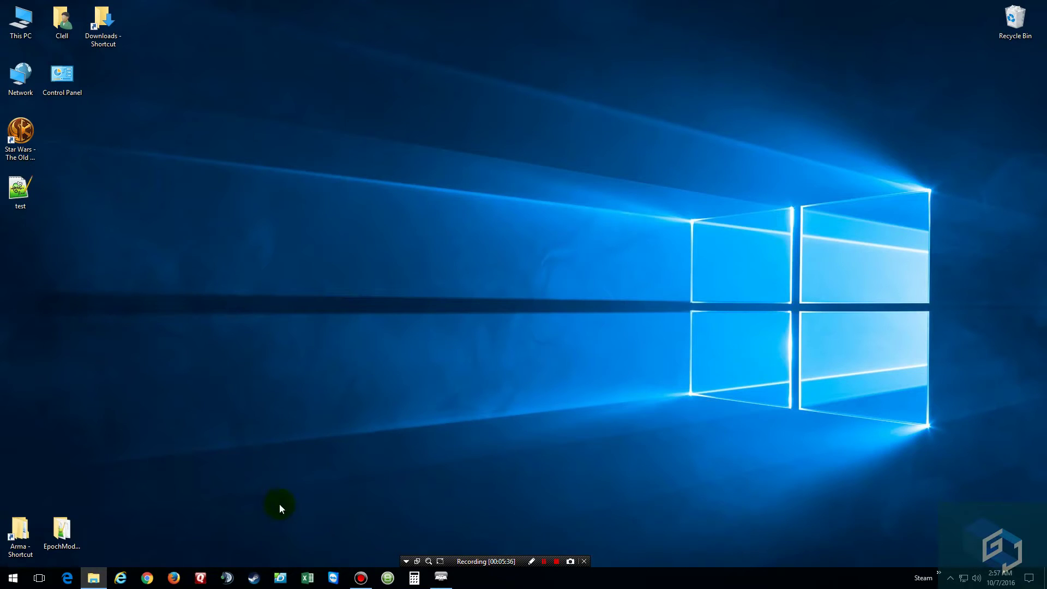
pyautogui.click(93, 577)
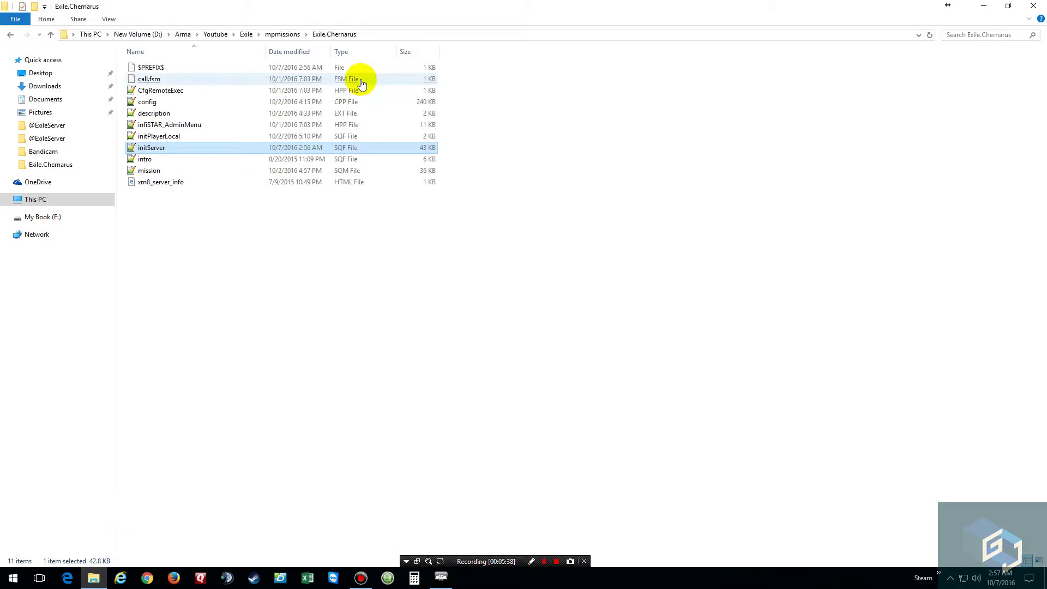
pyautogui.click(11, 34)
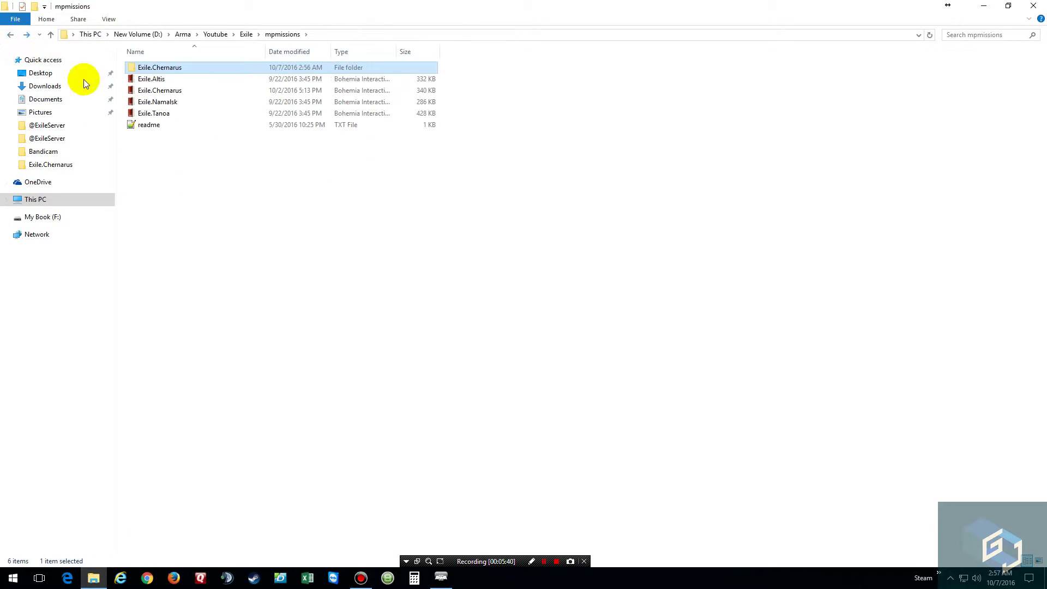
pyautogui.rightClick(160, 91)
pyautogui.click(195, 283)
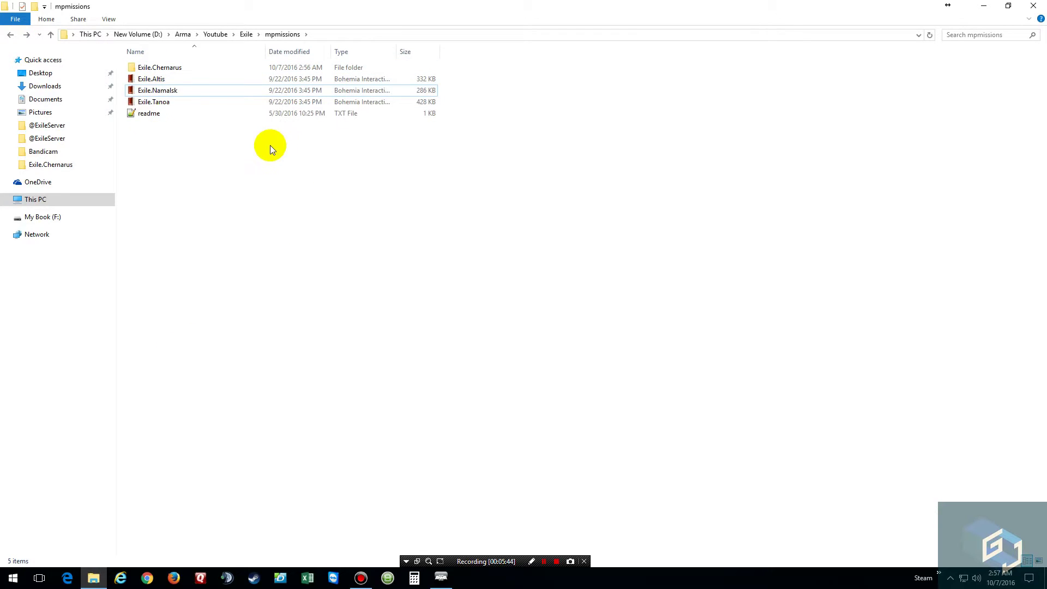
# - Pack the Exile.Chernarus folder into Exile.Chernarus.pbo, delete the folder and close Explorer
pyautogui.rightClick(143, 69)
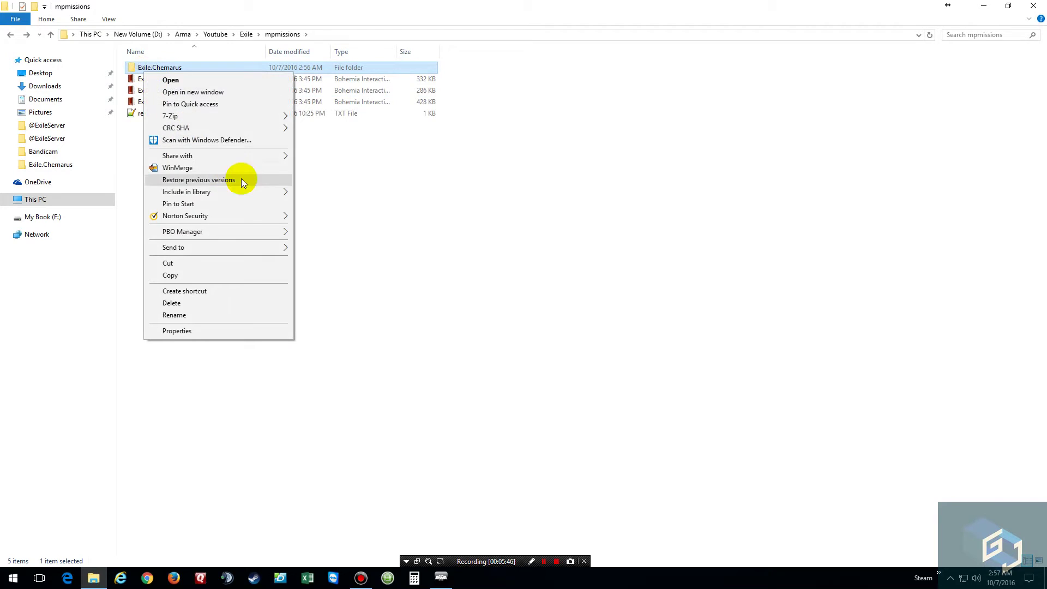
pyautogui.moveTo(241, 231)
pyautogui.click(316, 234)
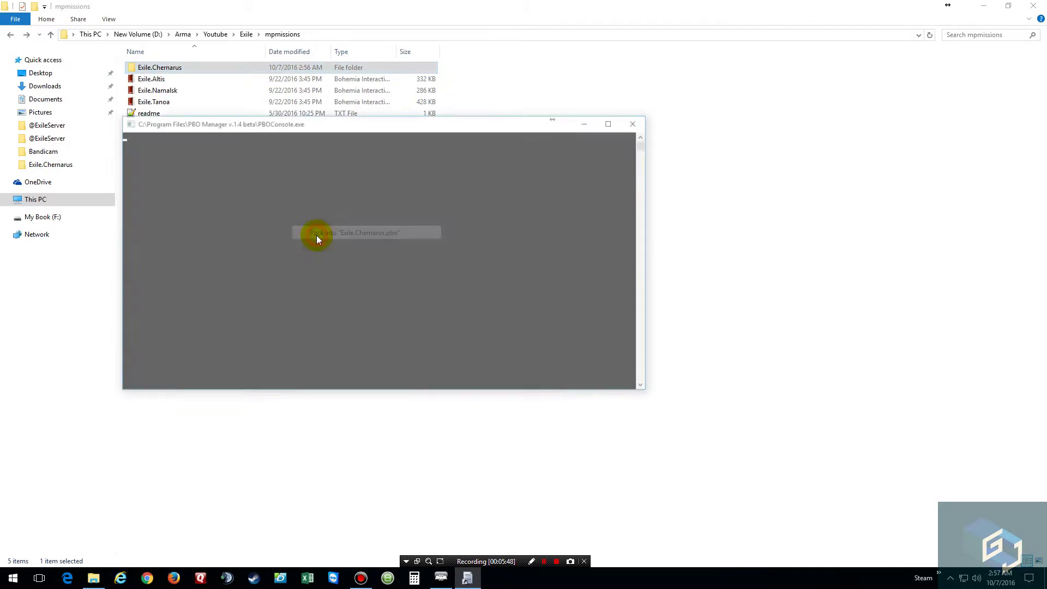
pyautogui.rightClick(170, 69)
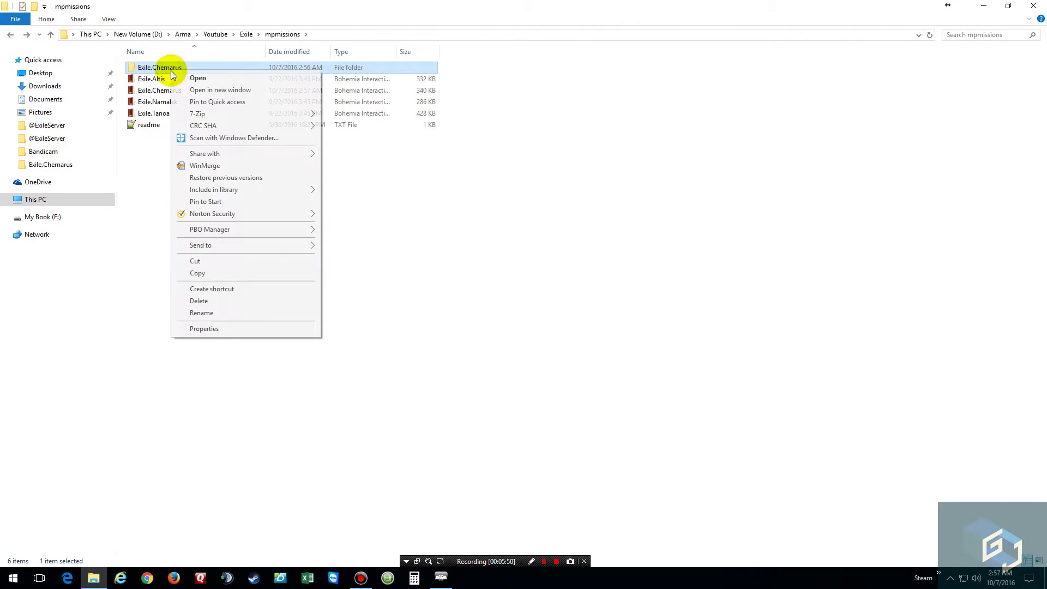
pyautogui.click(240, 301)
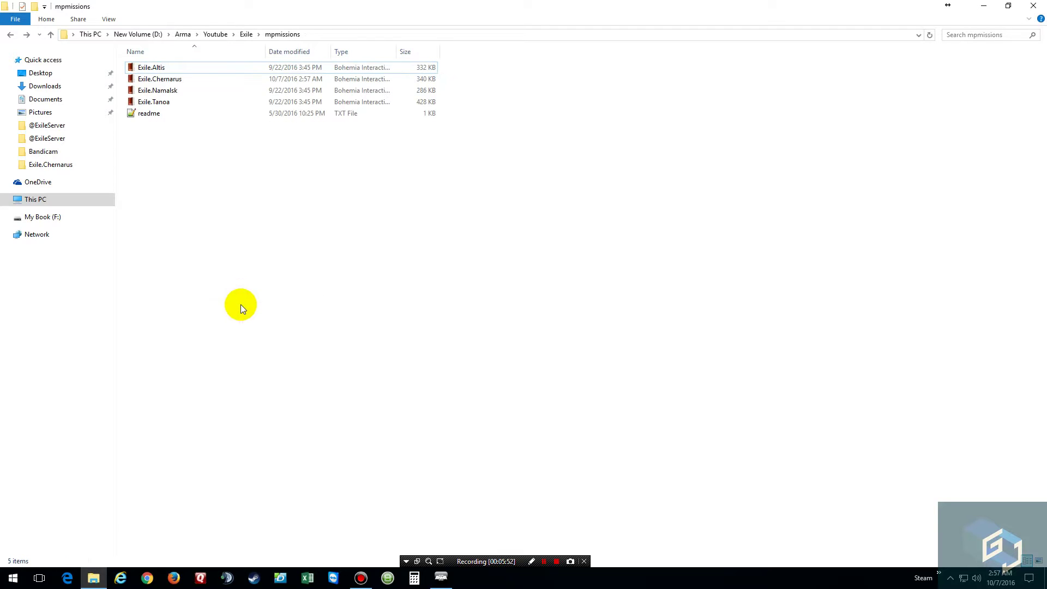
pyautogui.click(1033, 5)
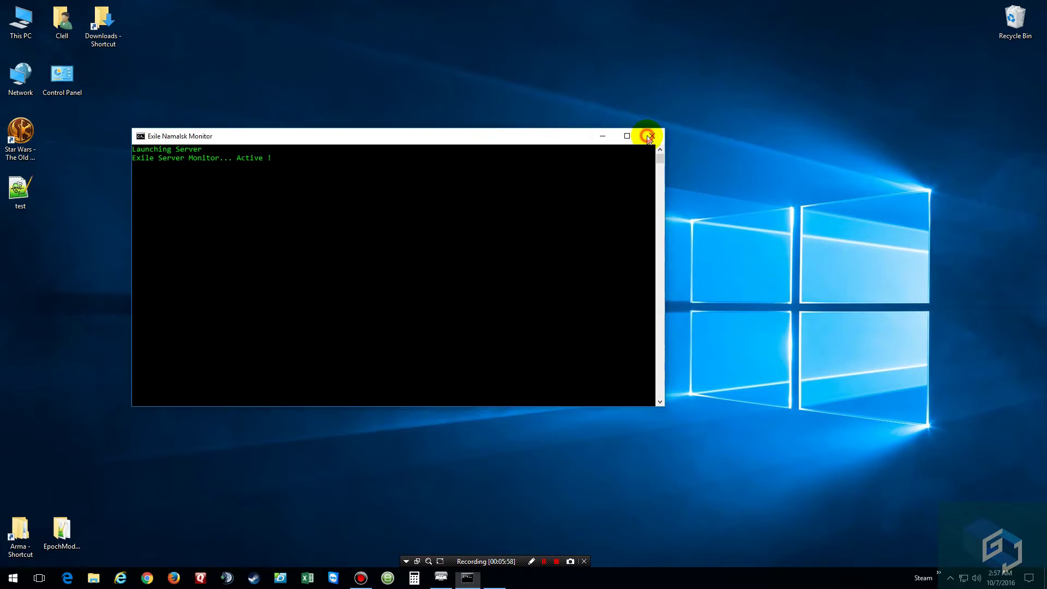
# - Close the Exile Monitor console and permanently empty the 10 items from the Recycle Bin
pyautogui.click(648, 137)
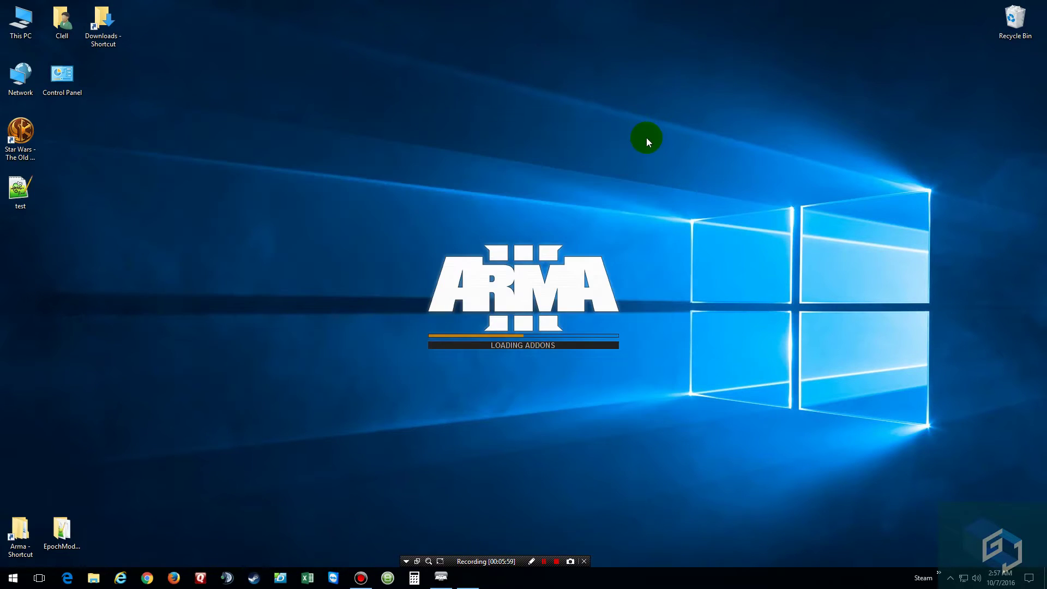
pyautogui.rightClick(999, 24)
pyautogui.click(981, 40)
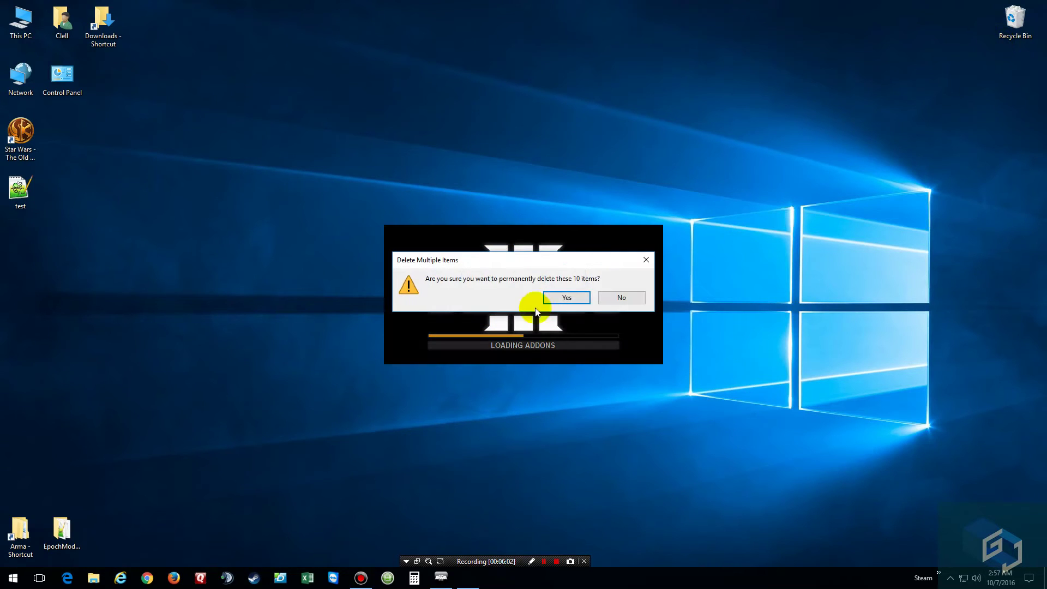
pyautogui.click(564, 298)
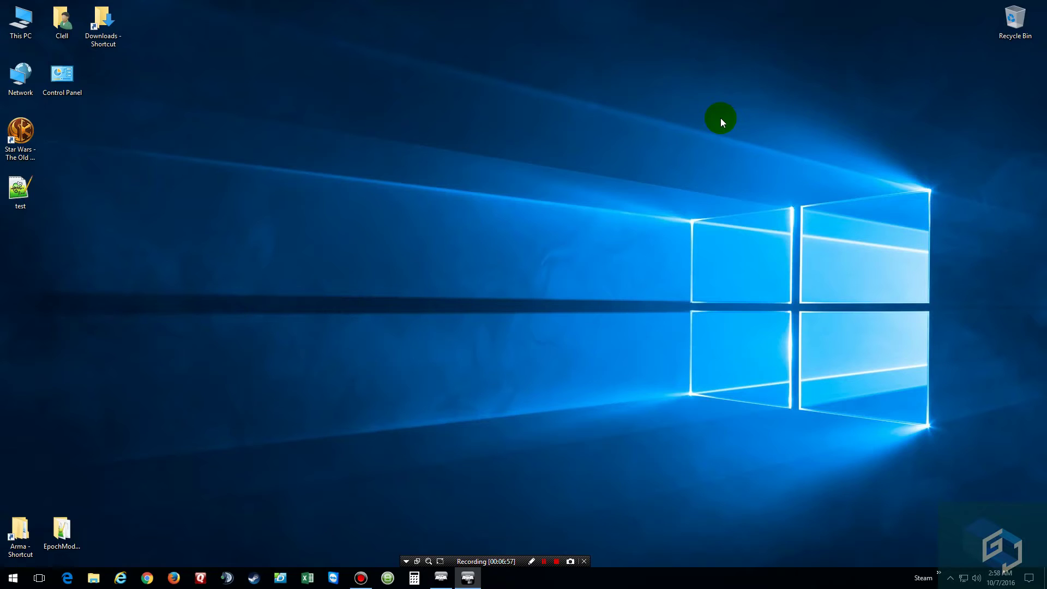
# - Run #unlock in the Arma 3 Server Console, then switch back to the game
pyautogui.click(475, 579)
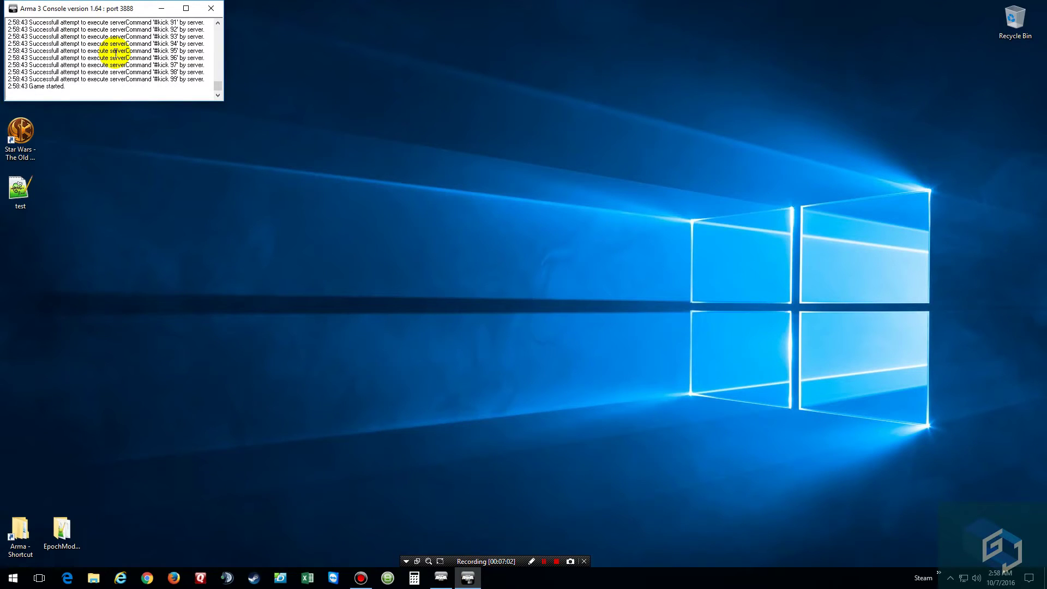
pyautogui.click(93, 90)
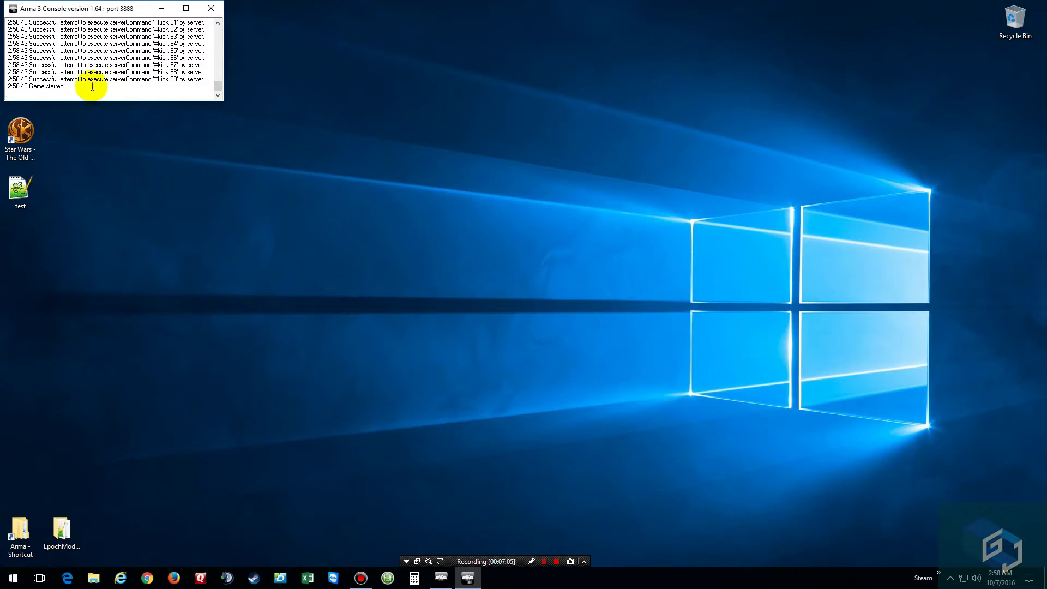
pyautogui.click(94, 99)
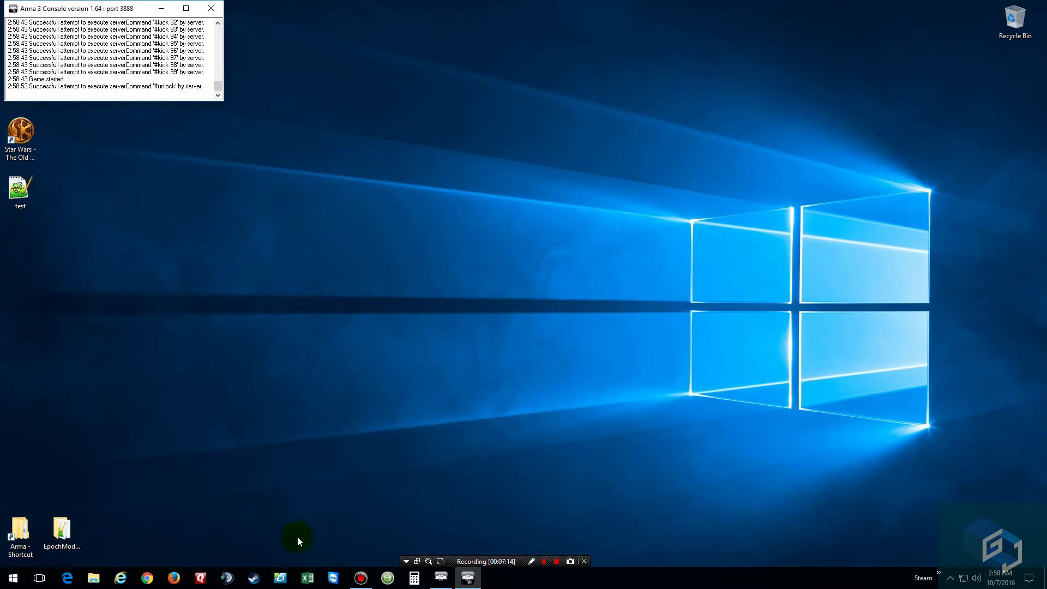
pyautogui.click(441, 578)
# - Join Youtube Test Server with its password and dismiss the unsigned-files kick errors
pyautogui.moveTo(438, 52)
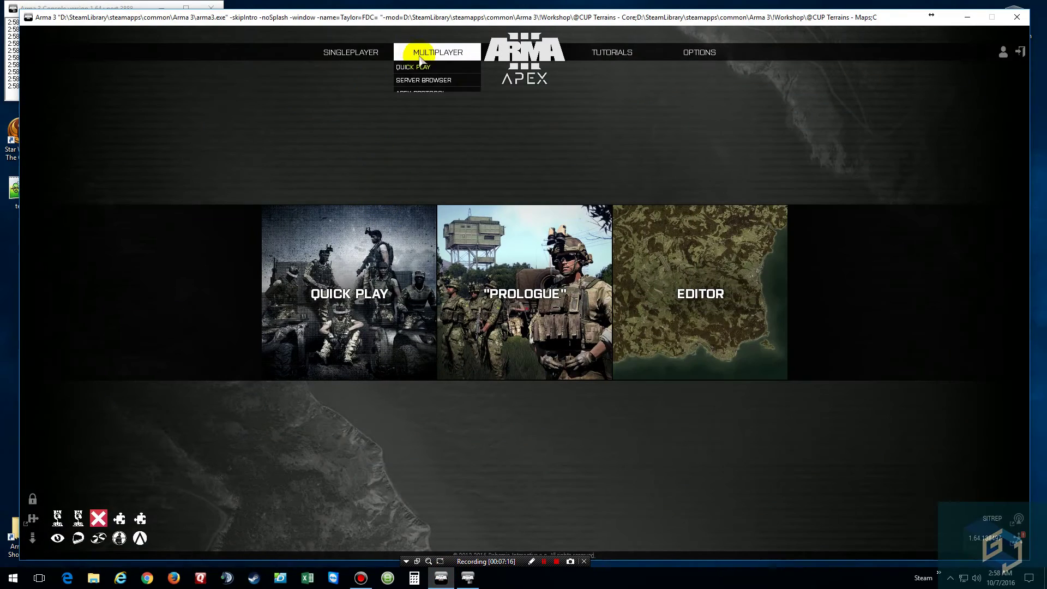
pyautogui.click(428, 79)
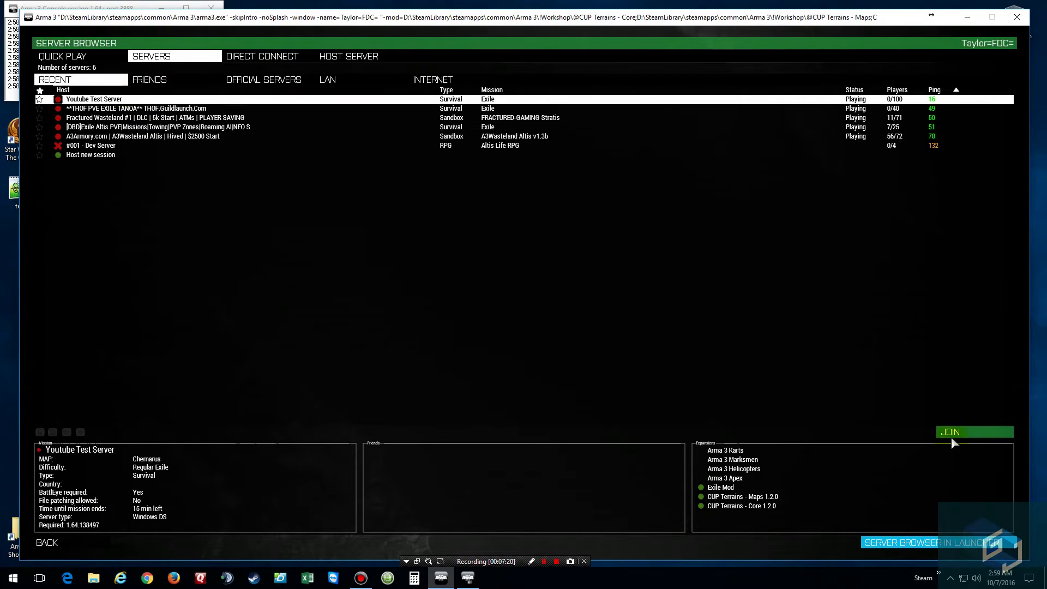
pyautogui.click(950, 432)
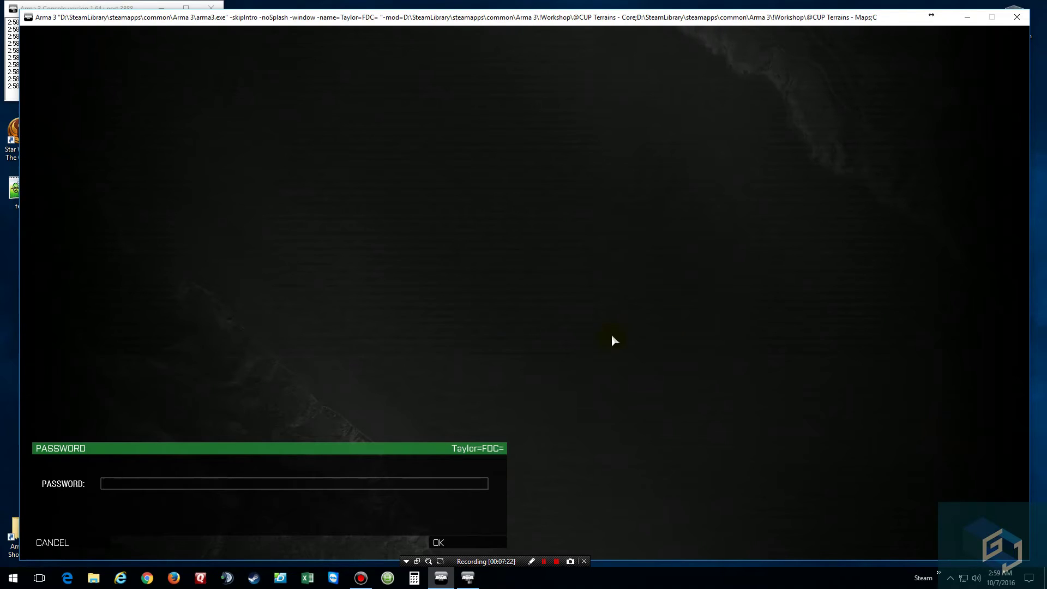
pyautogui.click(486, 542)
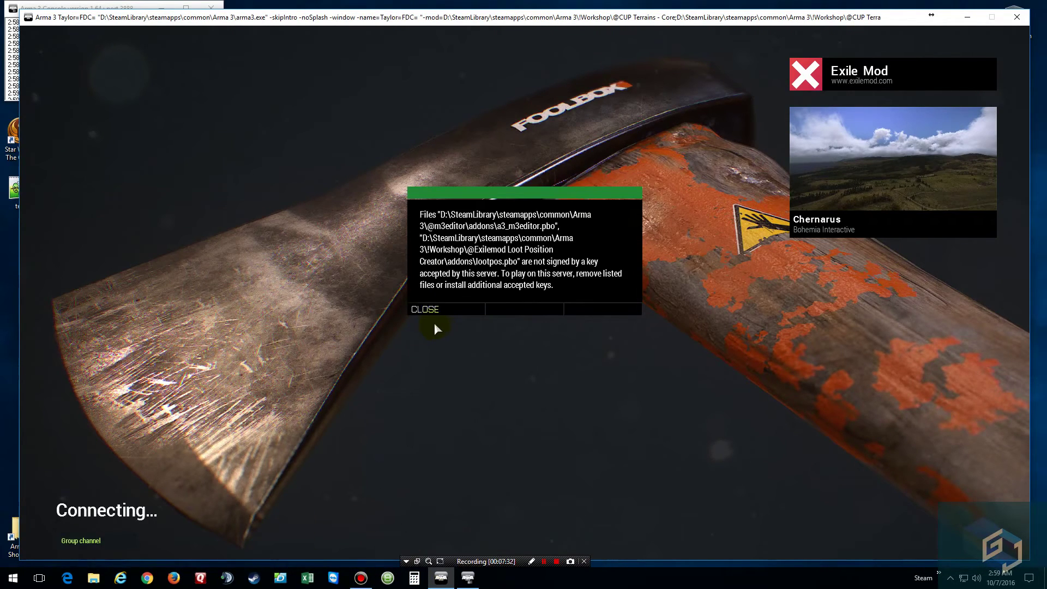
pyautogui.click(430, 312)
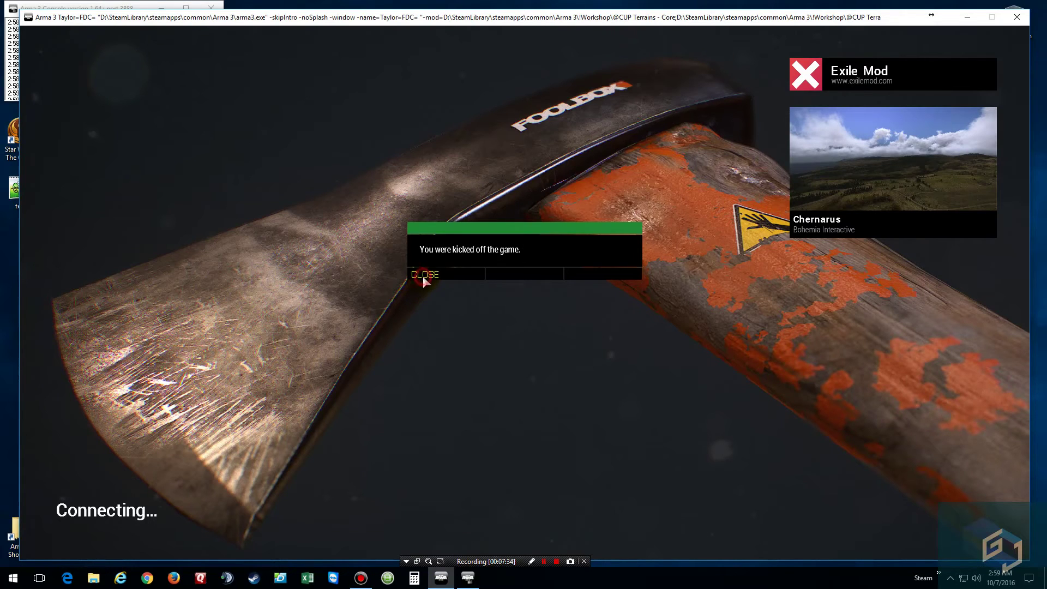
pyautogui.click(424, 275)
# - Uncheck the Exilemod Loot Position Creator mod in the Launcher and relaunch the game
pyautogui.click(993, 18)
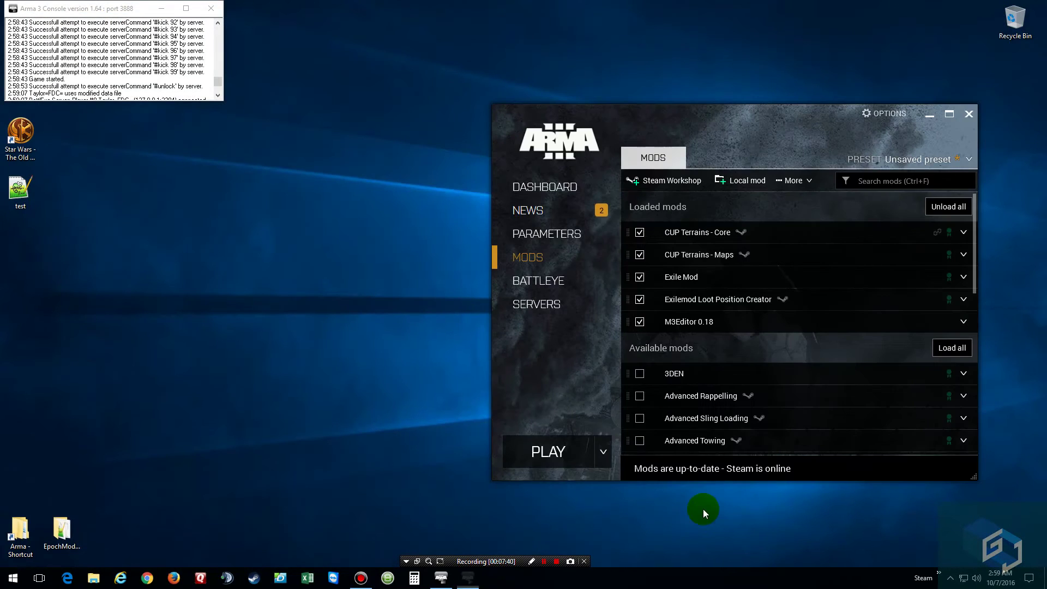
pyautogui.click(639, 299)
pyautogui.click(571, 445)
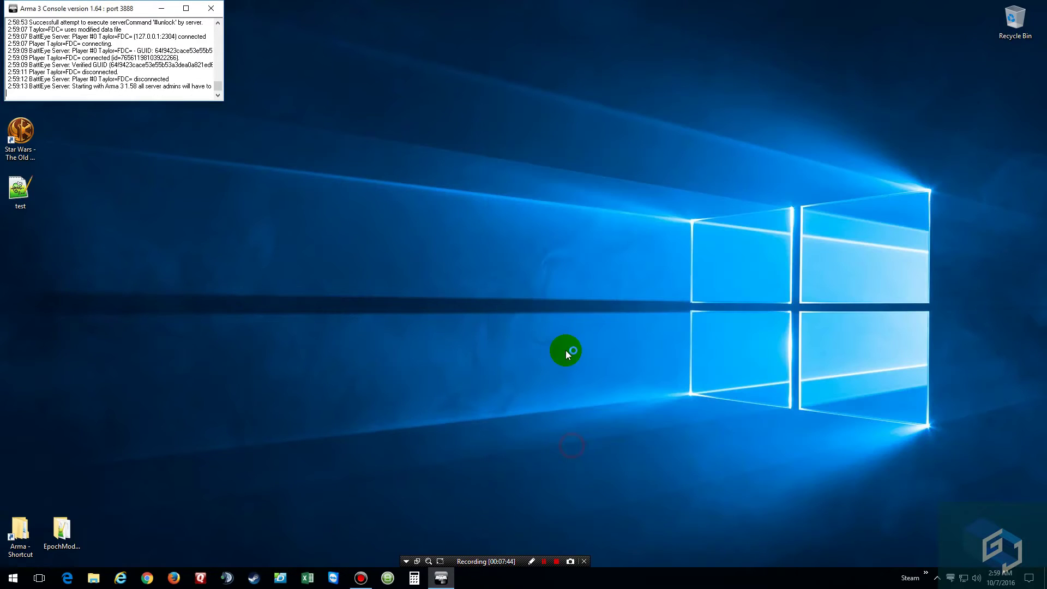
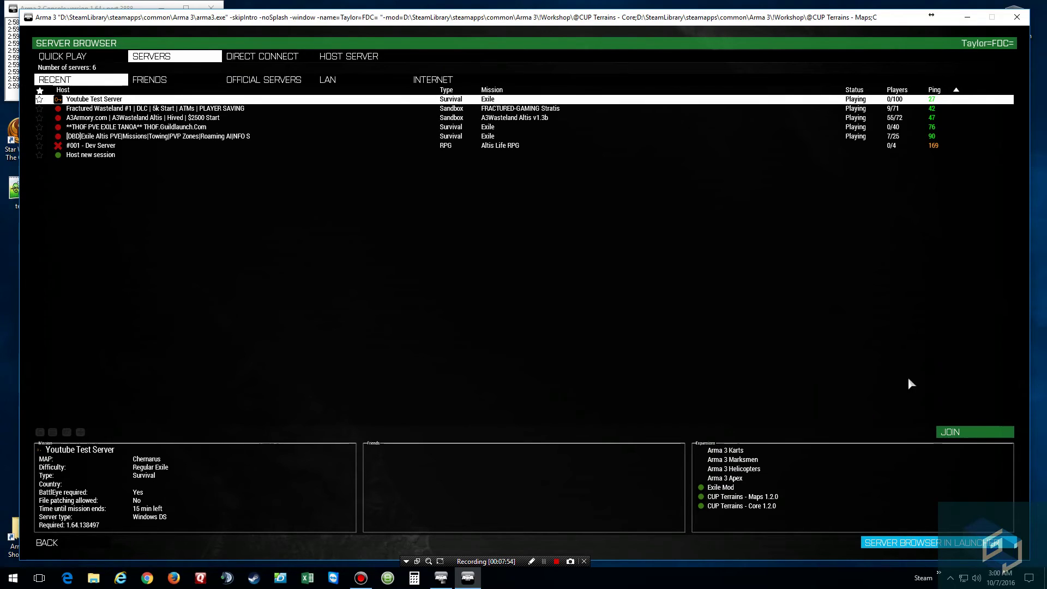
# - Join the Youtube Test Server with the server password and spawn into Exile on Chernarus
pyautogui.click(989, 432)
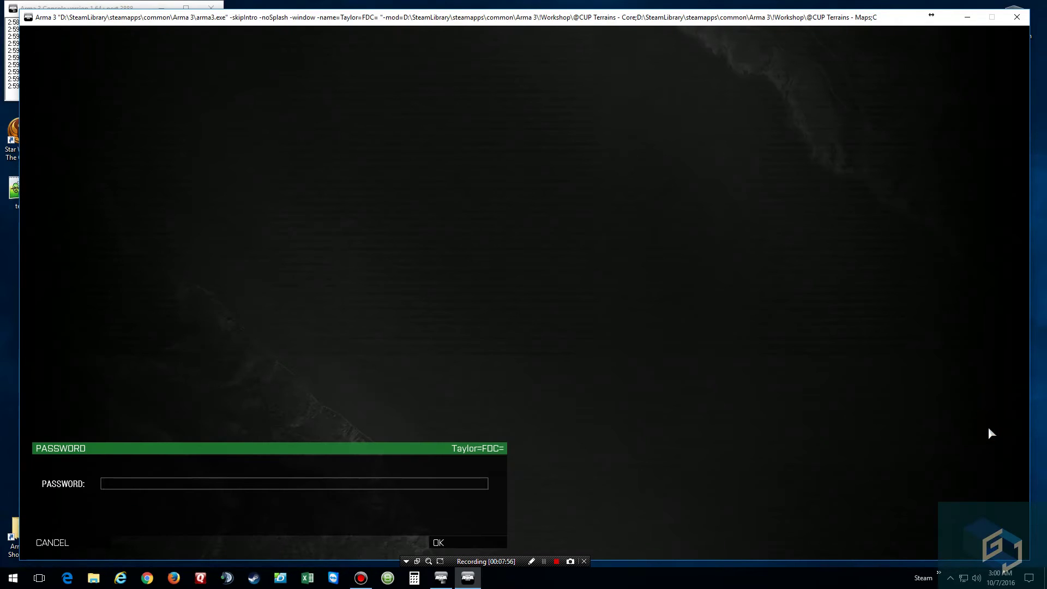
pyautogui.press('Return')
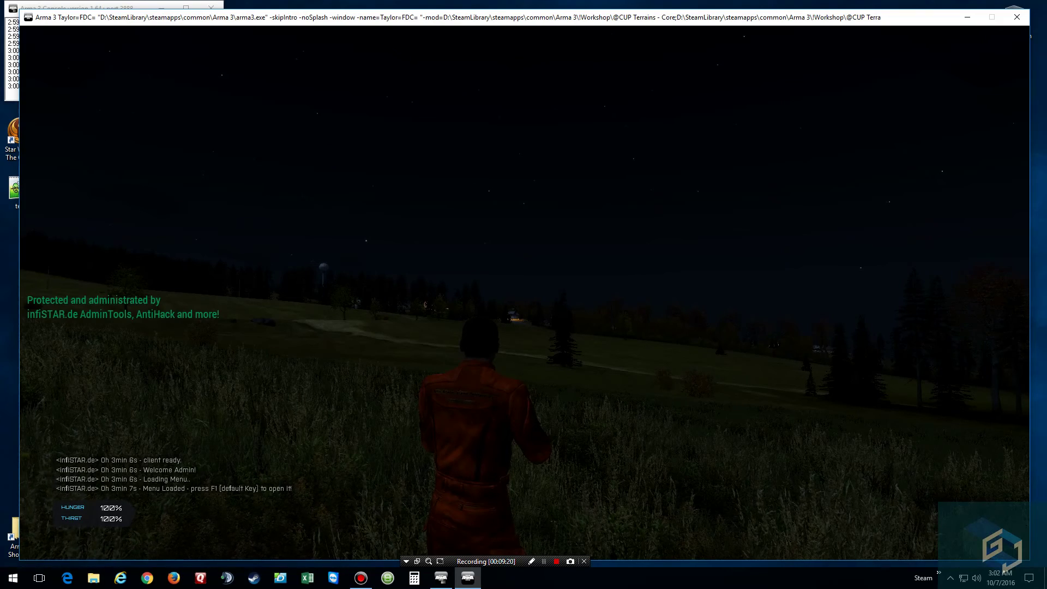
# - Switch the time to day (hour 11) from the infiSTAR admin menu, then salute
pyautogui.press('F1')
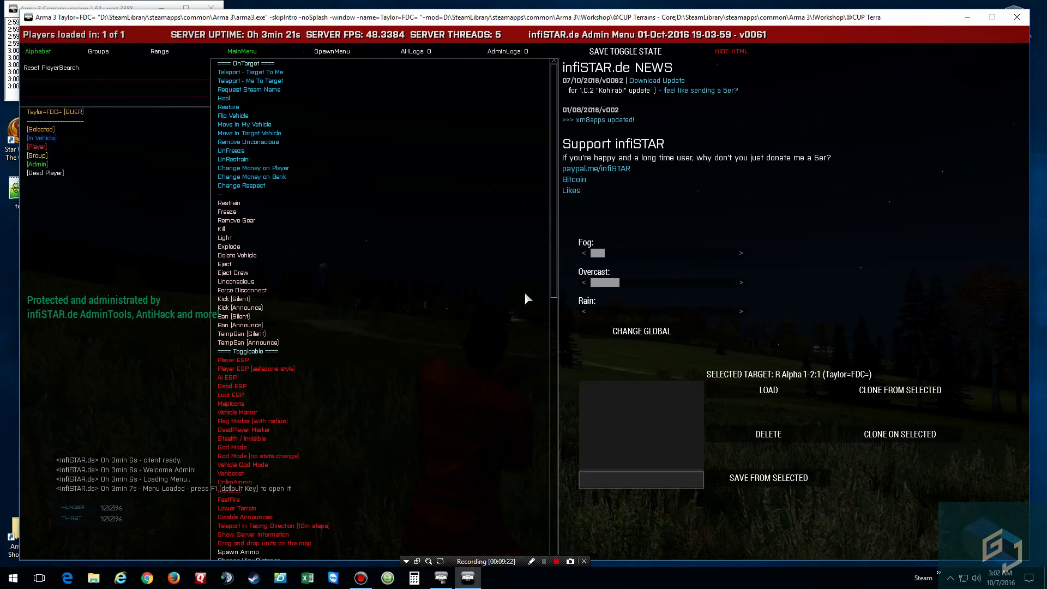
pyautogui.scroll(-9, 284, 323)
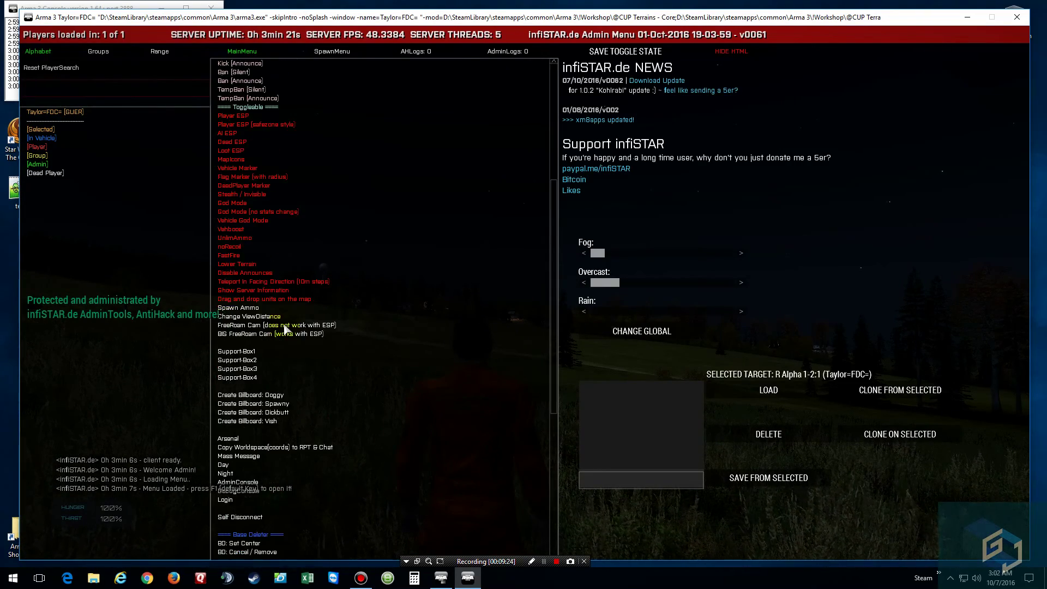
pyautogui.scroll(-3, 246, 349)
pyautogui.click(234, 377)
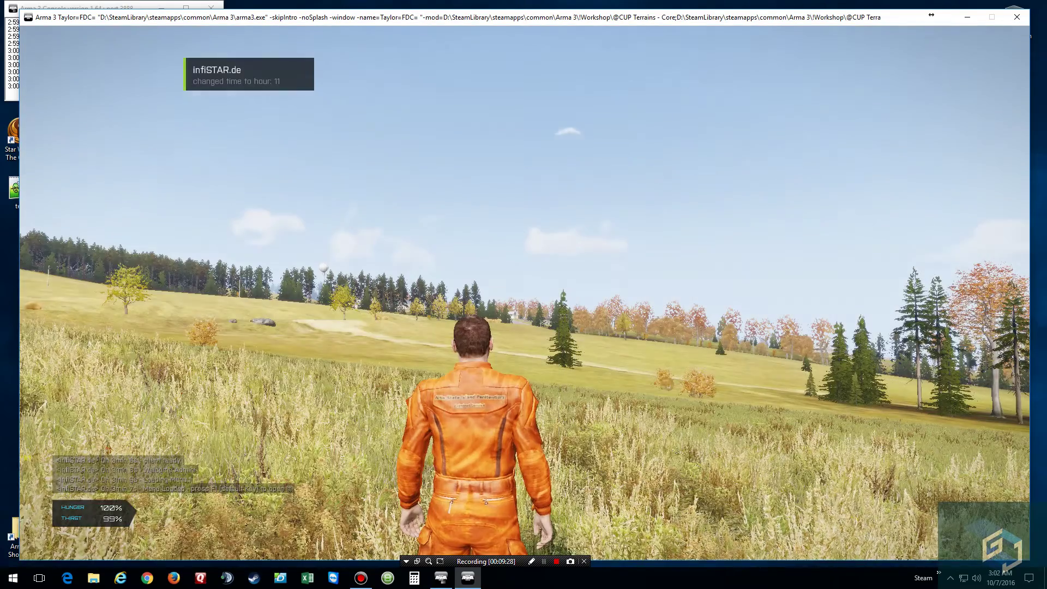
pyautogui.press('shift')
pyautogui.press('shift')
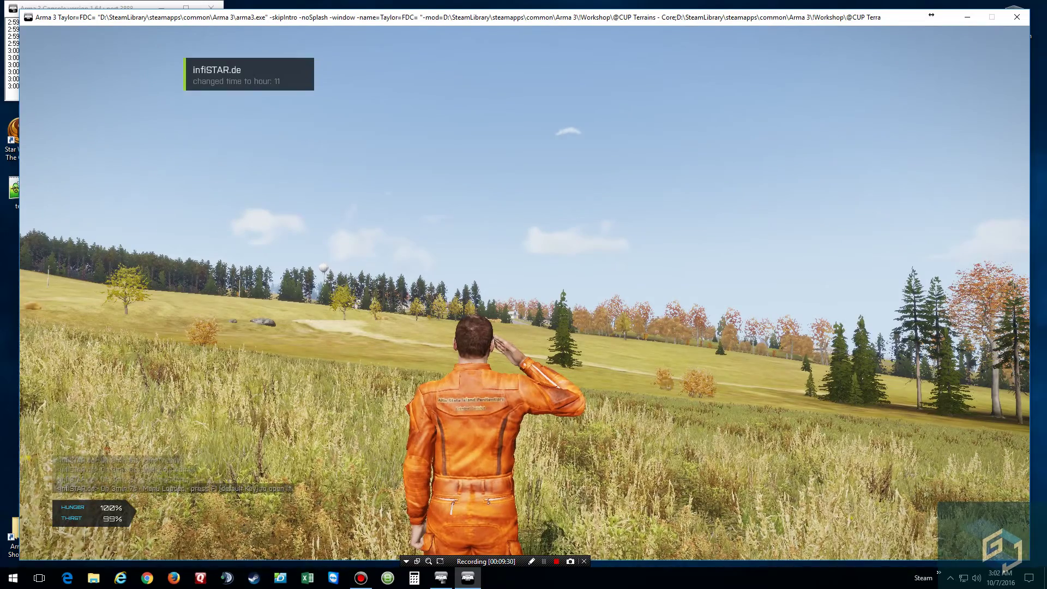
# - Zoom the map in on the Chernarus airfield and teleport the character onto its tarmac
pyautogui.press('m')
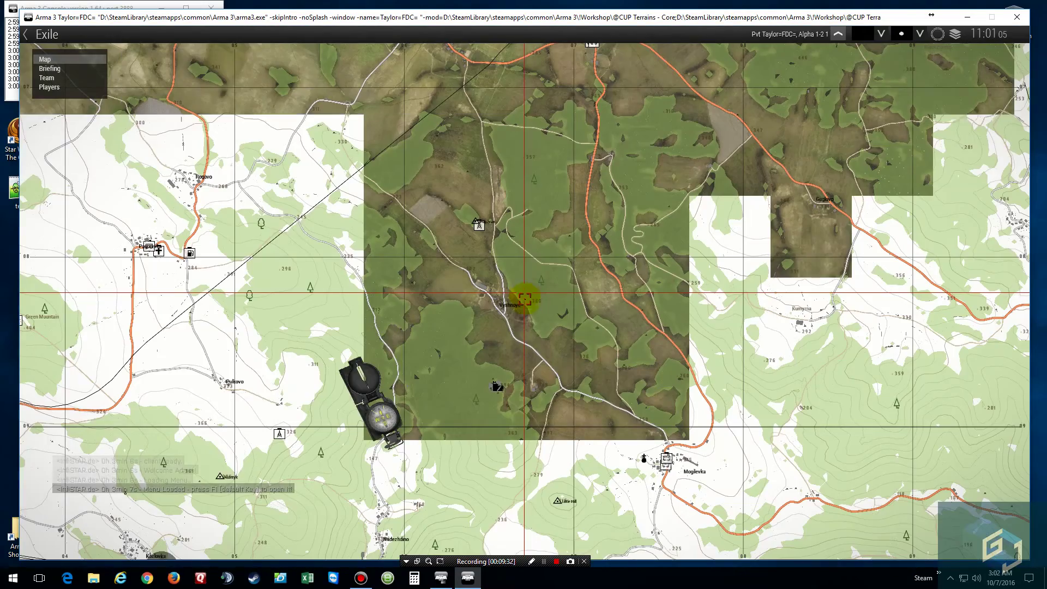
pyautogui.scroll(-5, 638, 212)
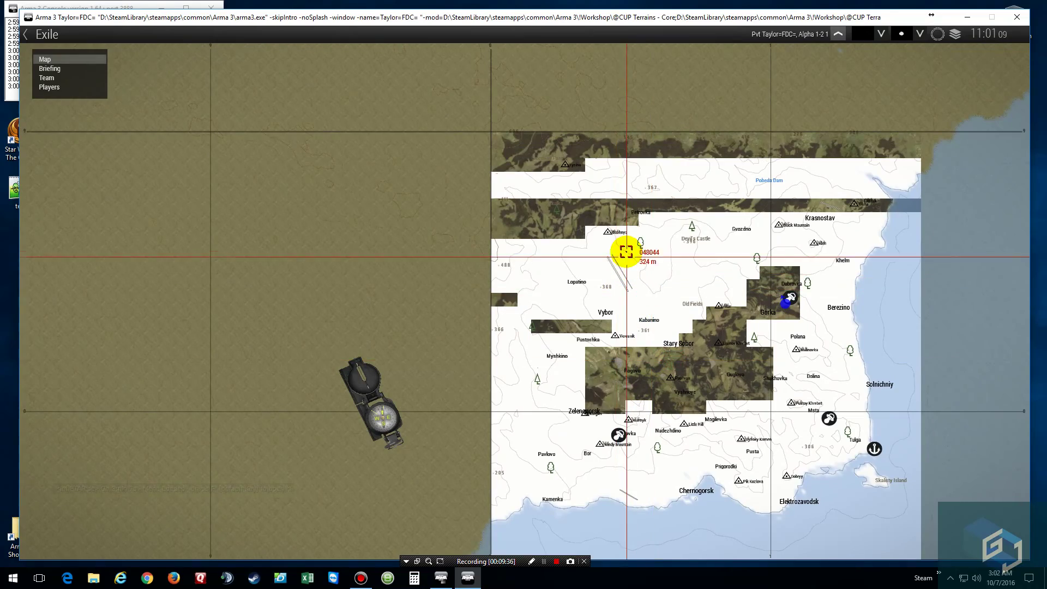
pyautogui.scroll(2, 625, 266)
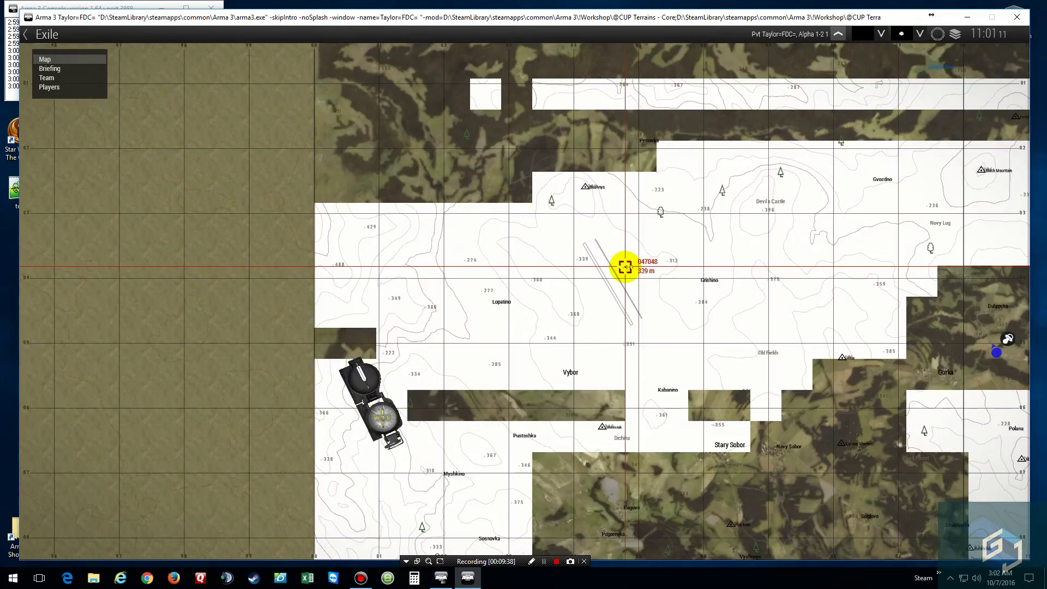
pyautogui.scroll(5, 624, 265)
pyautogui.scroll(2, 557, 303)
pyautogui.scroll(3, 626, 367)
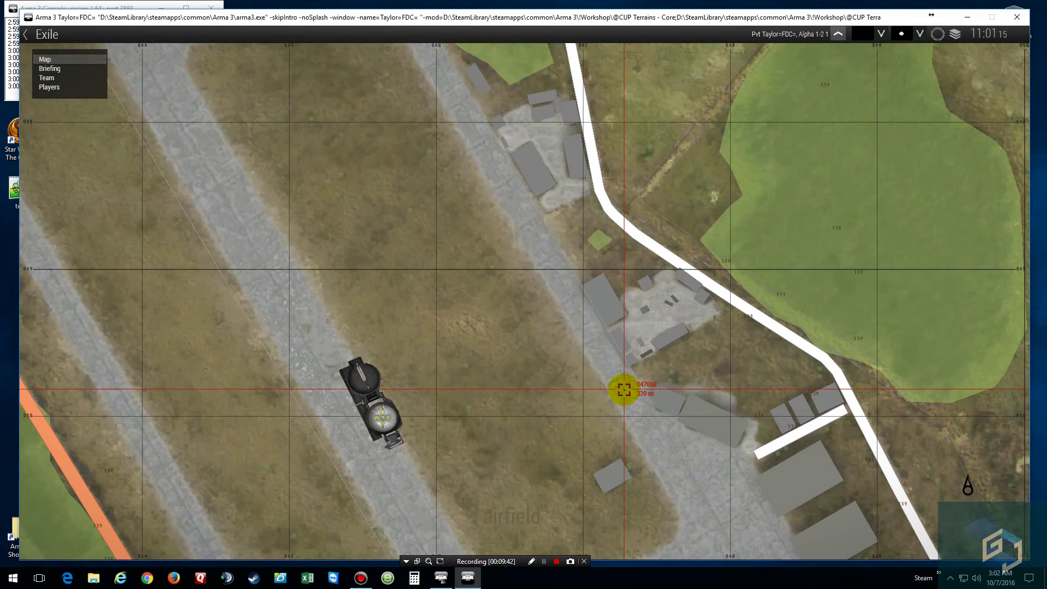
pyautogui.press('m')
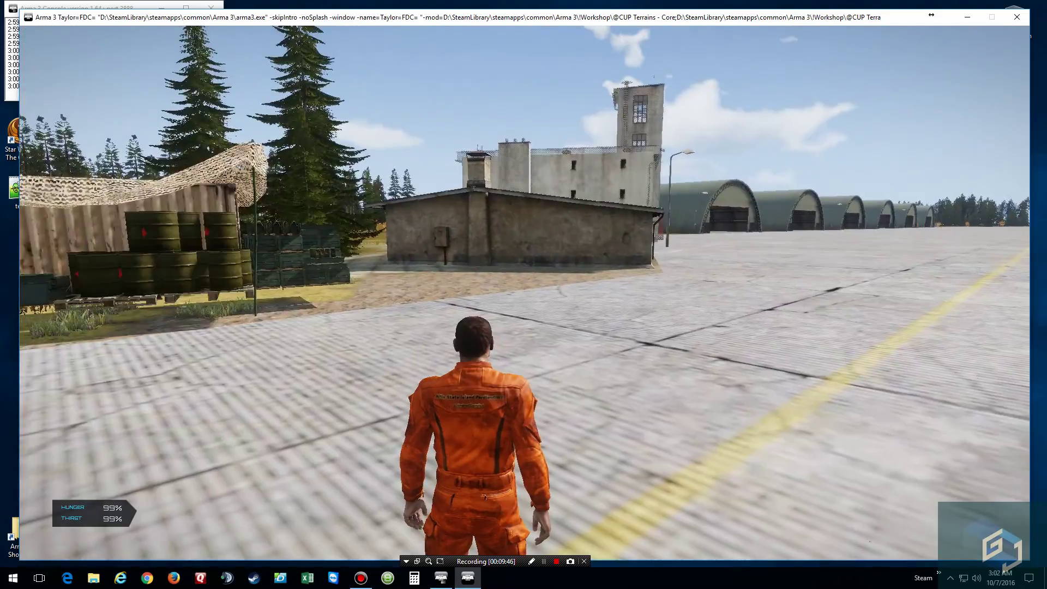
# - Run around the camo-net container, fuel barrels and ammo crates, stopping beside the runway
pyautogui.press('w')
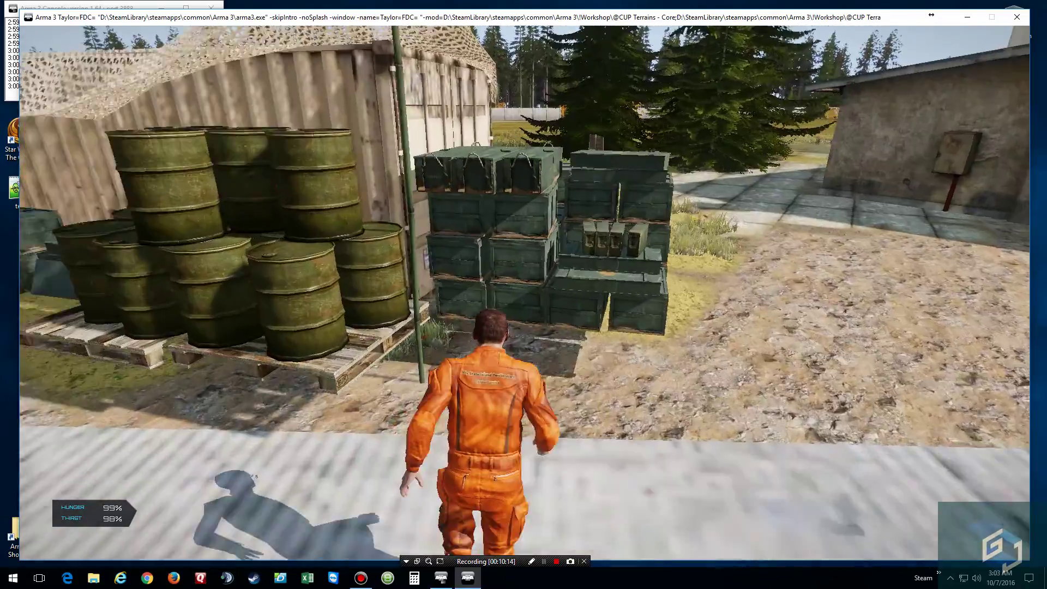
pyautogui.press('w')
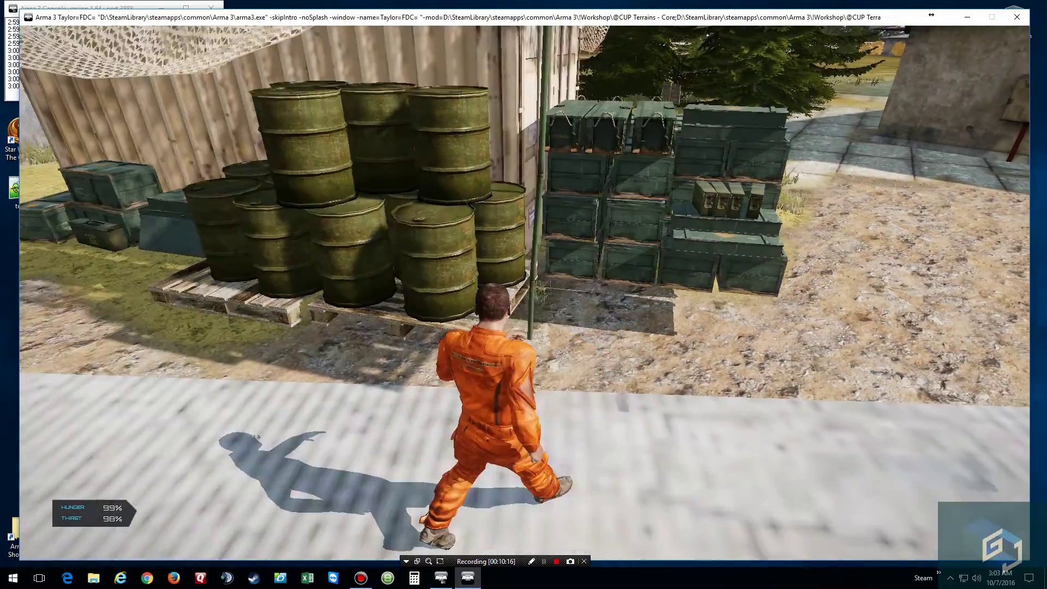
pyautogui.press('w')
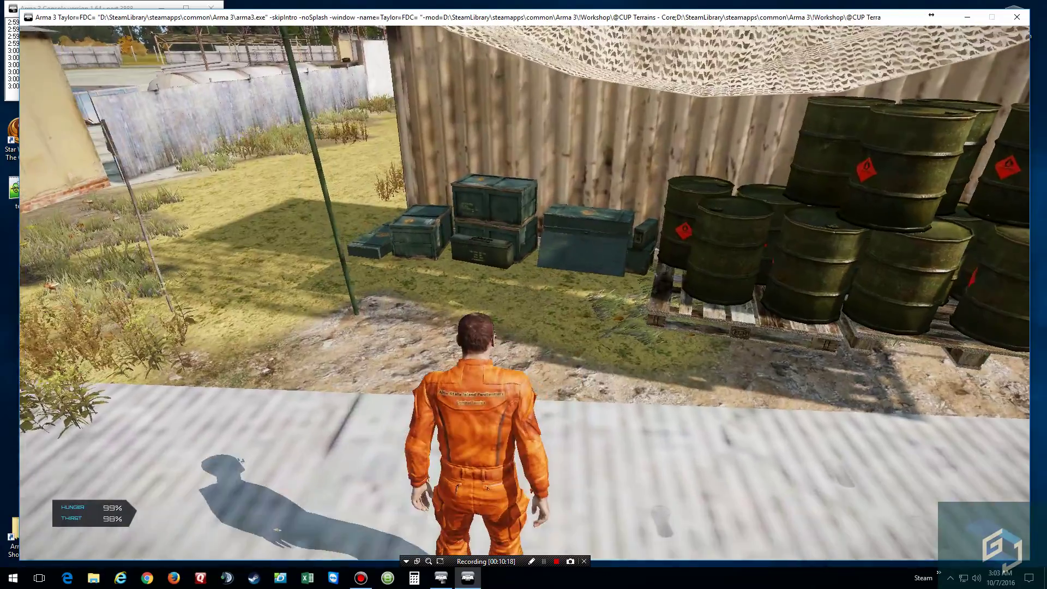
pyautogui.press('w')
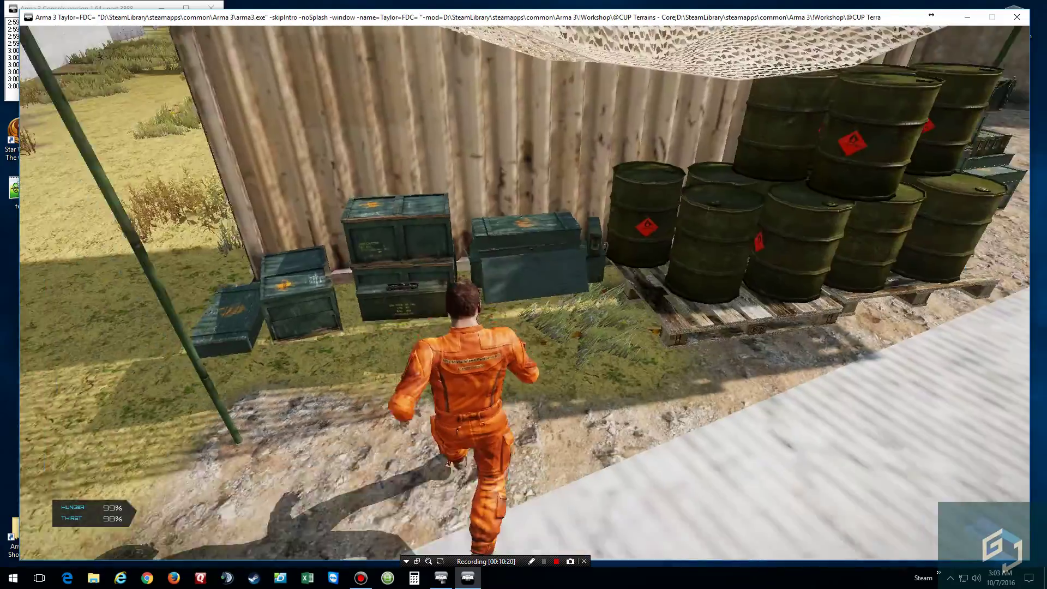
pyautogui.press('w')
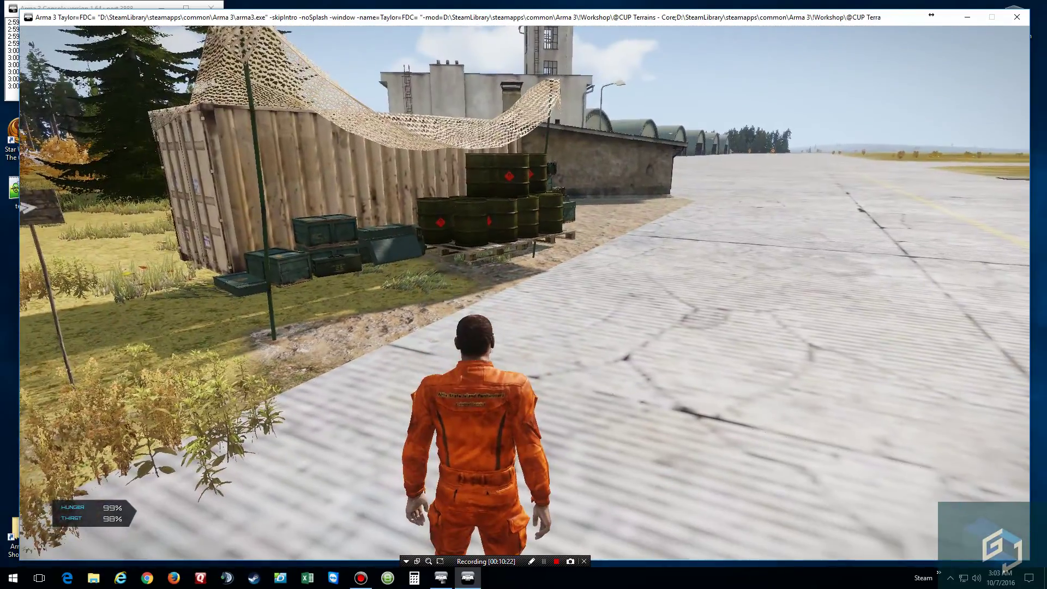